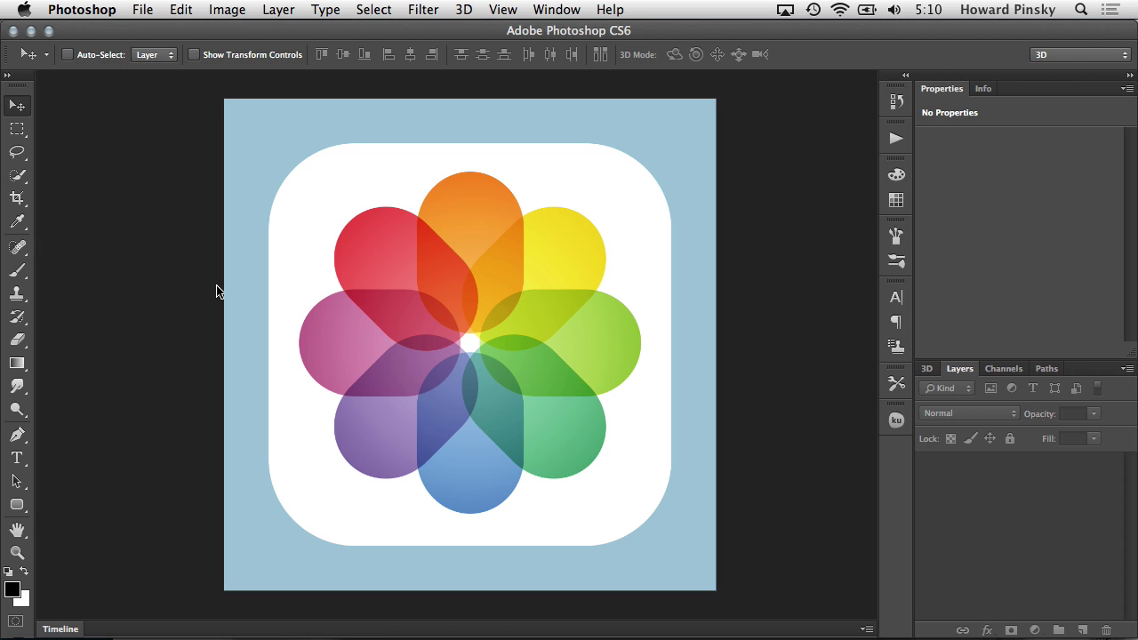
# Close the example icon and create a new 1024 × 1024 px document
pyautogui.press('super+w')
pyautogui.press('super+n')
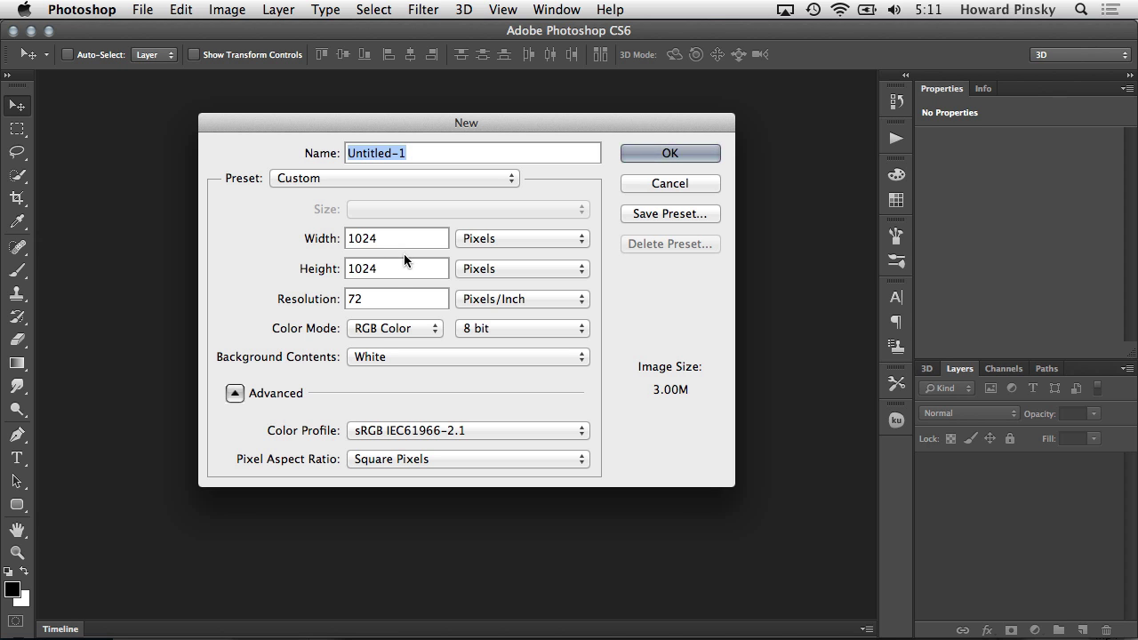
pyautogui.doubleClick(362, 238)
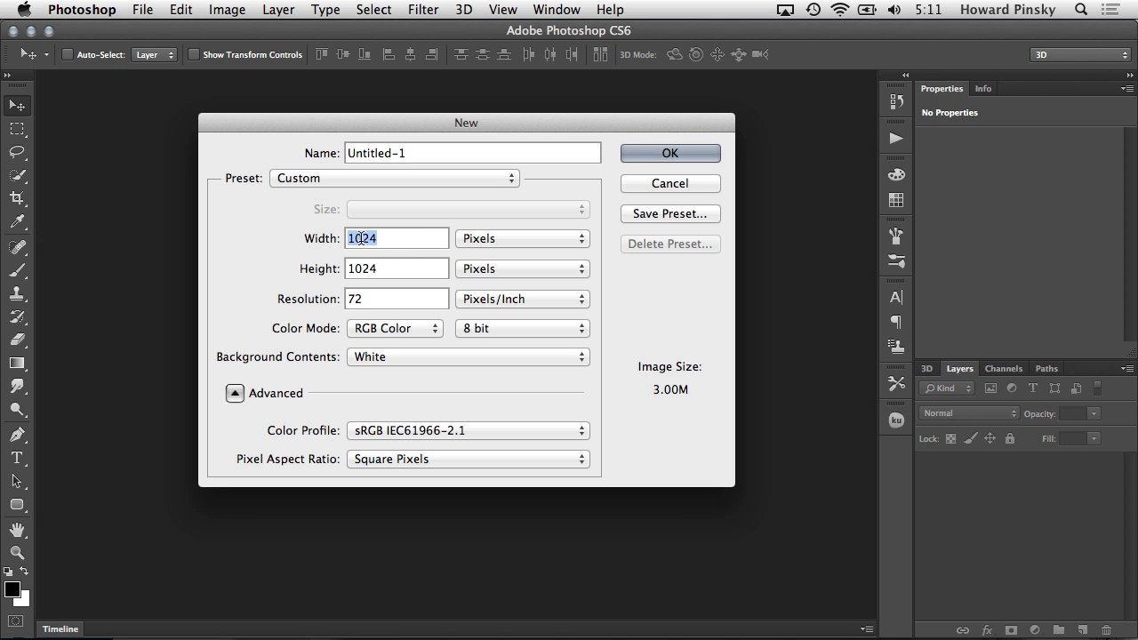
pyautogui.doubleClick(373, 266)
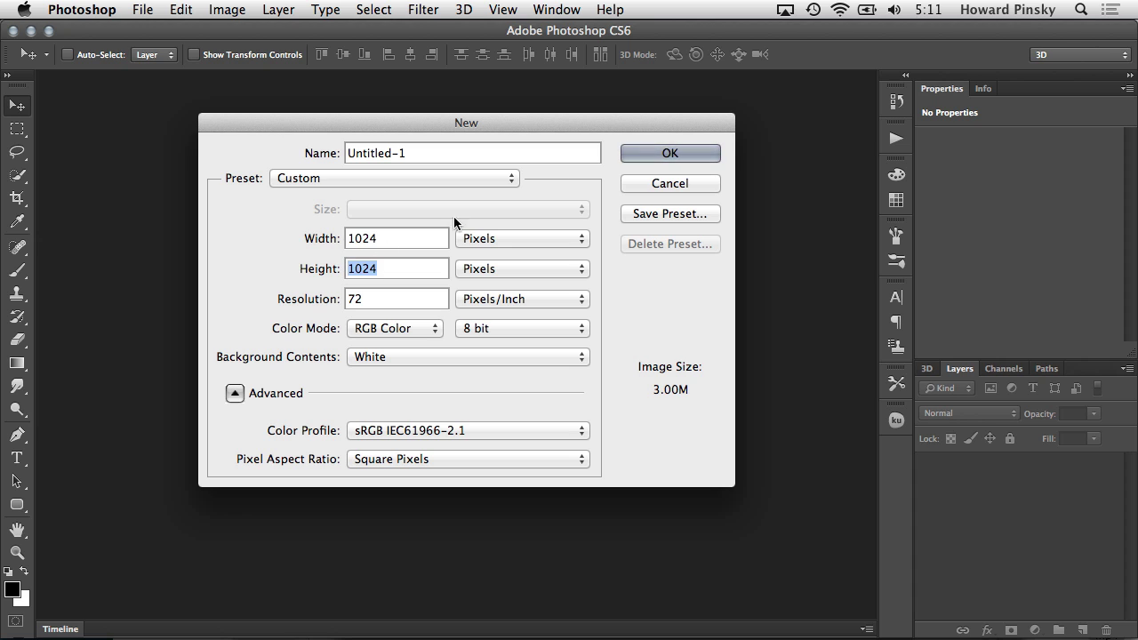
pyautogui.click(640, 147)
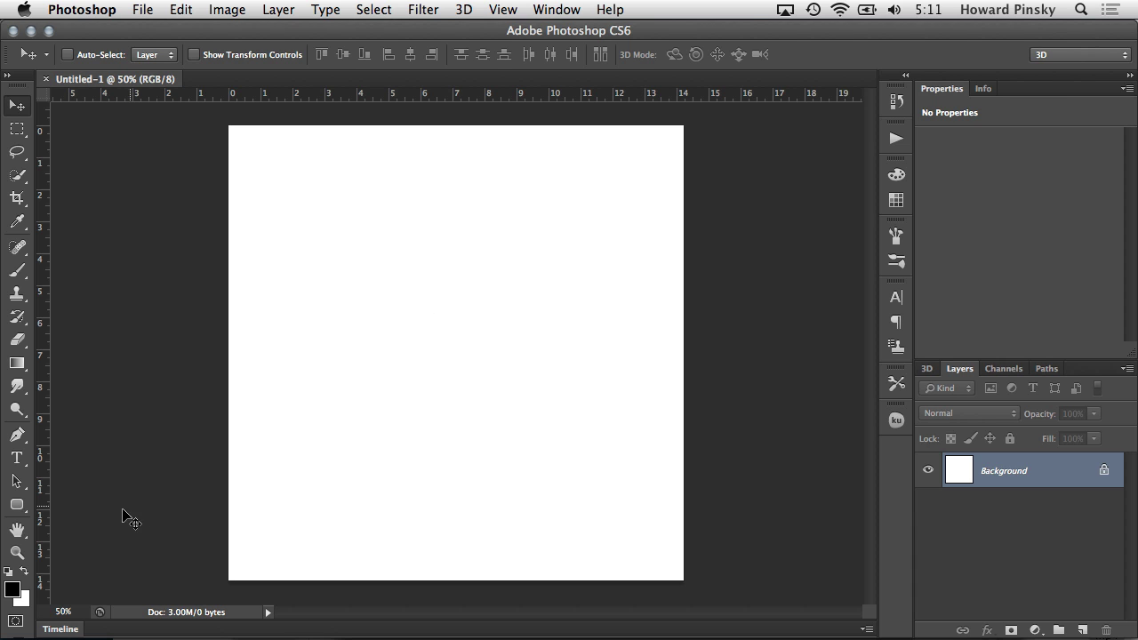
# Fill the canvas with light blue #a8d7e9, then make white the foreground colour
pyautogui.click(12, 590)
pyautogui.click(721, 257)
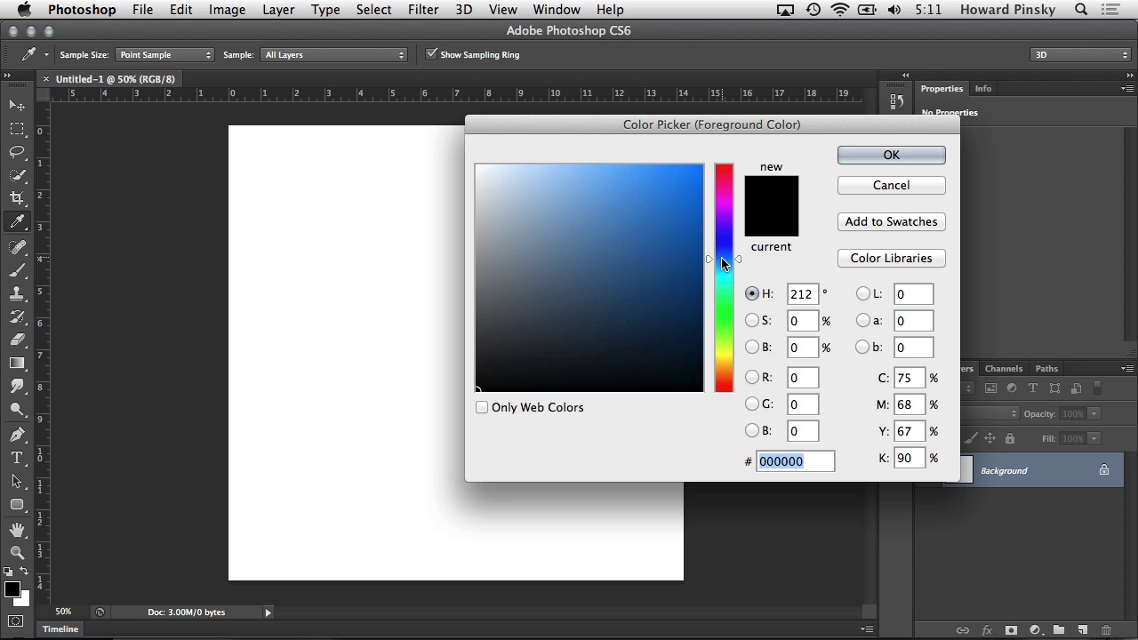
pyautogui.moveTo(721, 256); pyautogui.dragTo(721, 266)
pyautogui.moveTo(546, 187); pyautogui.dragTo(539, 185)
pyautogui.press('Return')
pyautogui.press('v')
pyautogui.hotkey('alt', 'BackSpace')
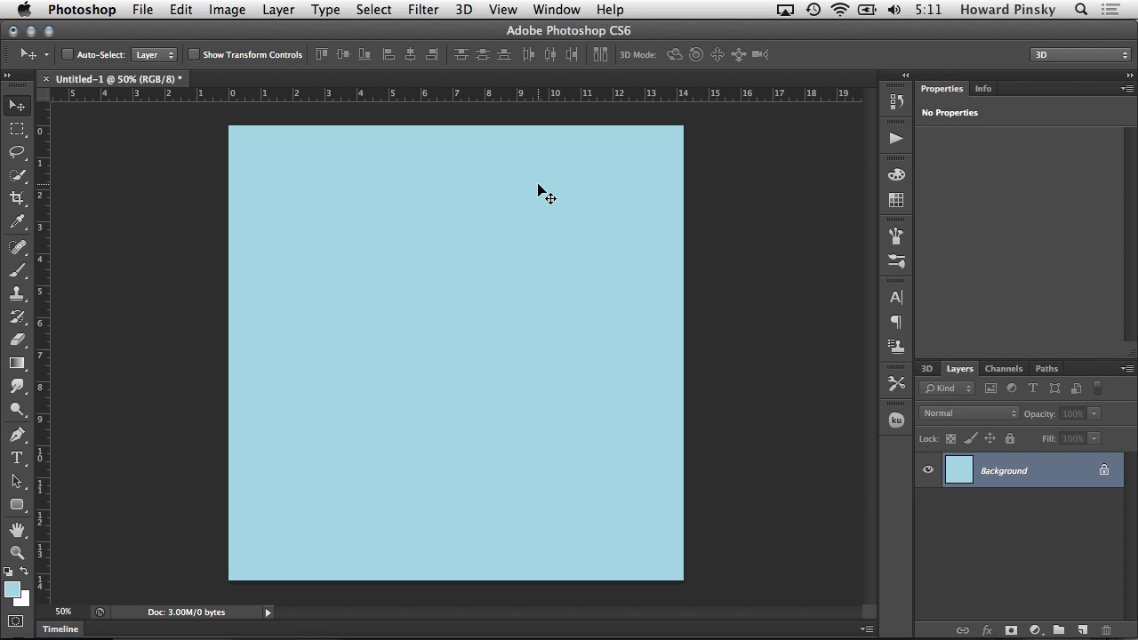
pyautogui.press('x')
# Draw a white 1020 × 1020 px rounded rectangle with 220 px corner radius over the canvas
pyautogui.click(12, 509)
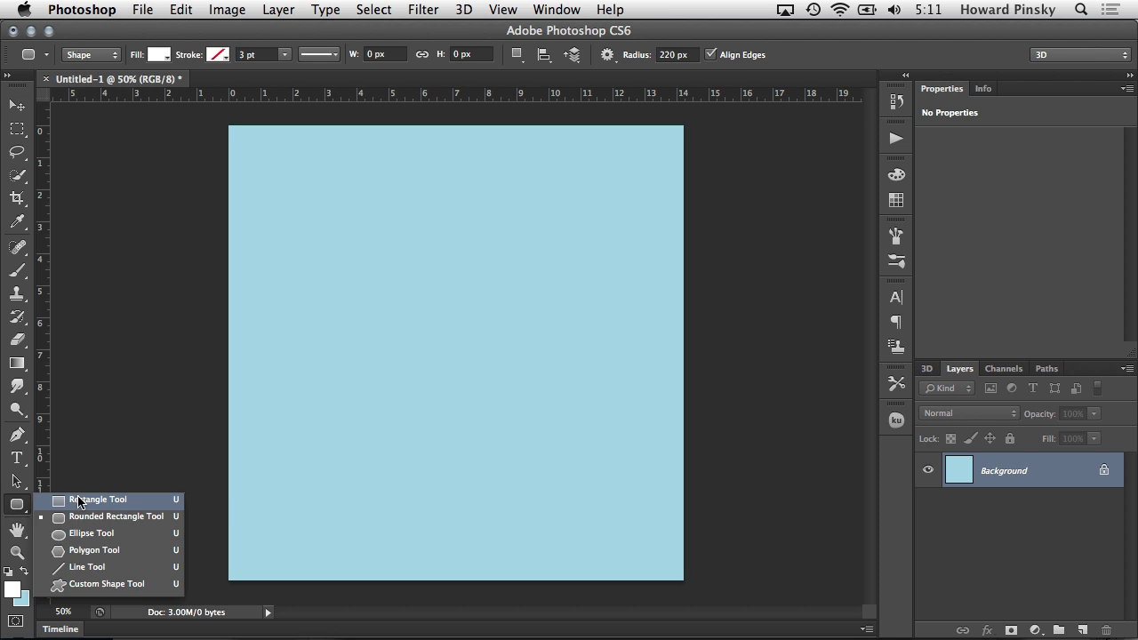
pyautogui.click(169, 517)
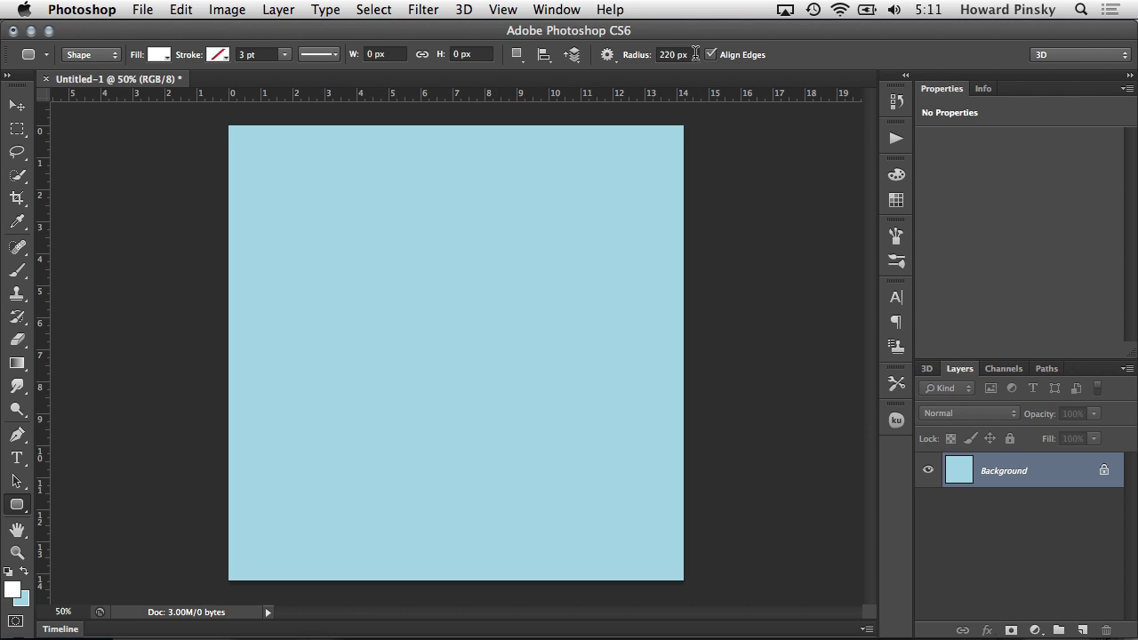
pyautogui.moveTo(695, 55); pyautogui.dragTo(655, 56)
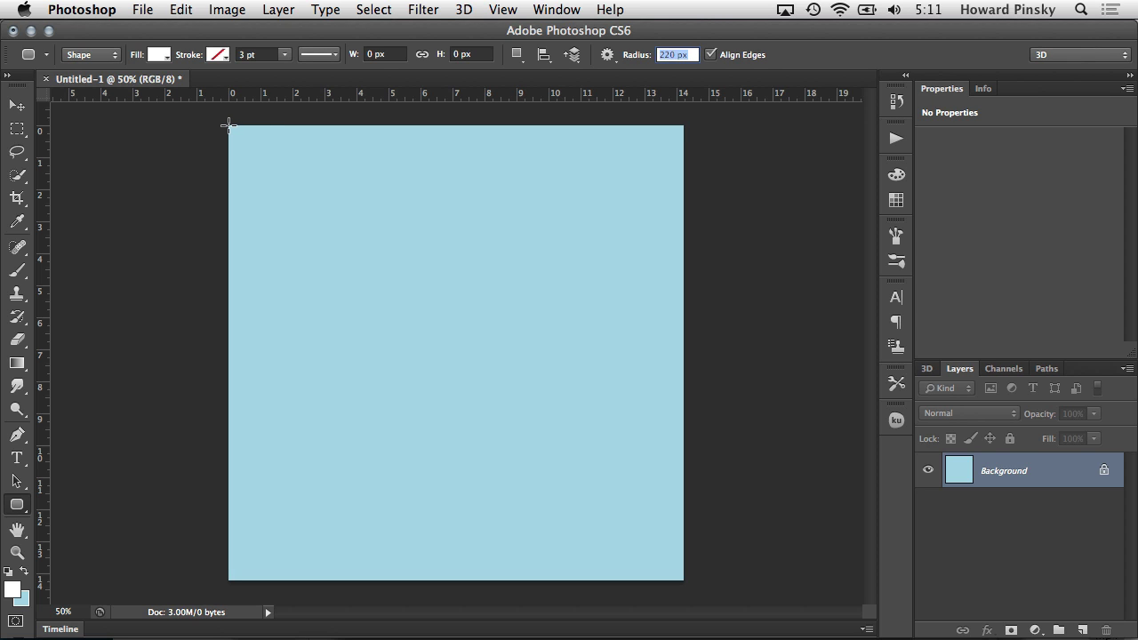
pyautogui.moveTo(228, 126); pyautogui.dragTo(925, 579)
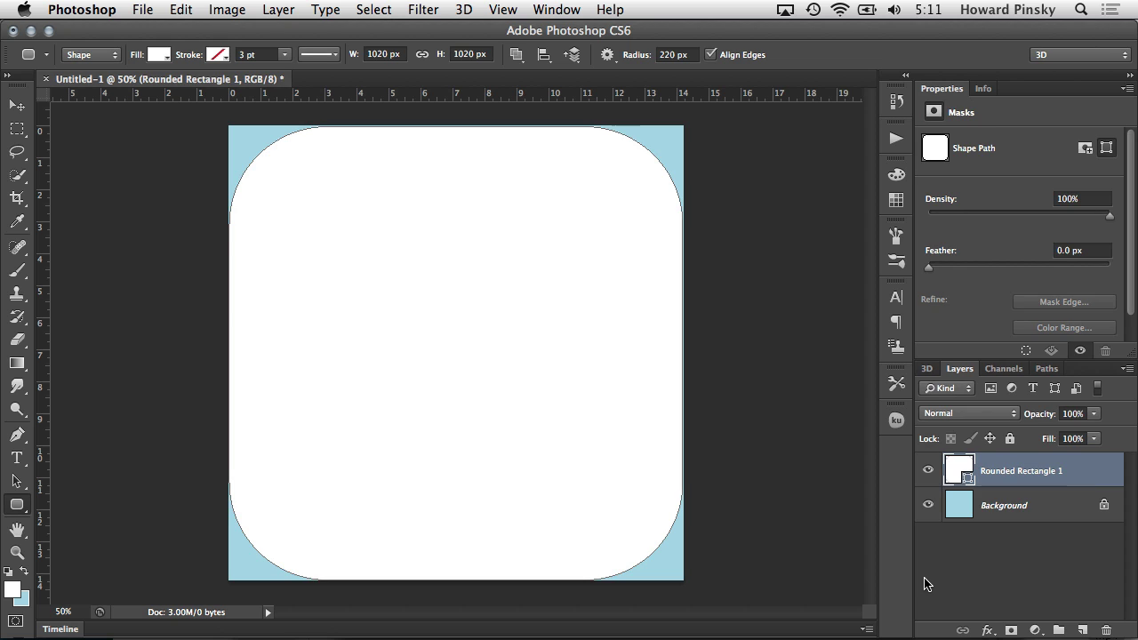
pyautogui.doubleClick(960, 470)
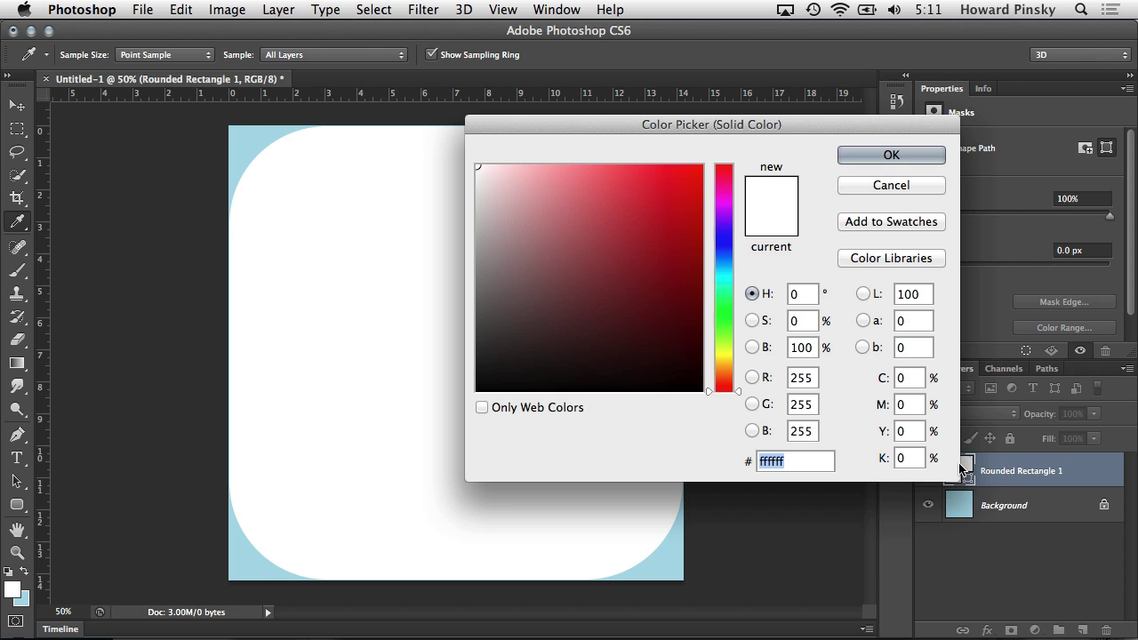
pyautogui.press('Return')
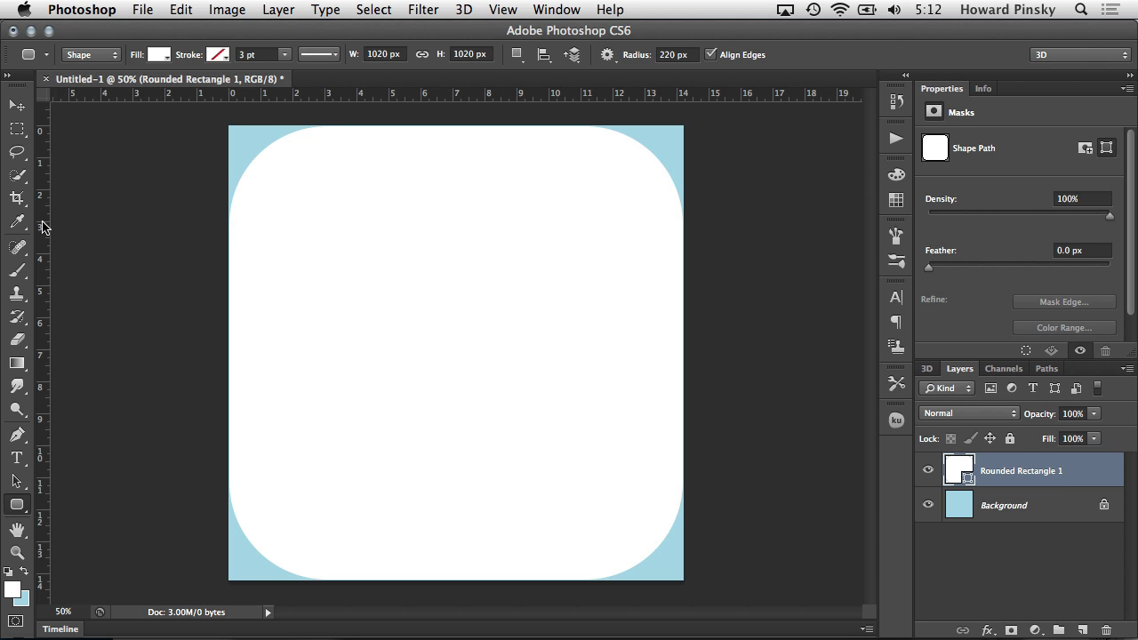
# Add vertical and horizontal guides at the canvas centre and draw a tall pill shape above them
pyautogui.moveTo(41, 228); pyautogui.dragTo(455, 160)
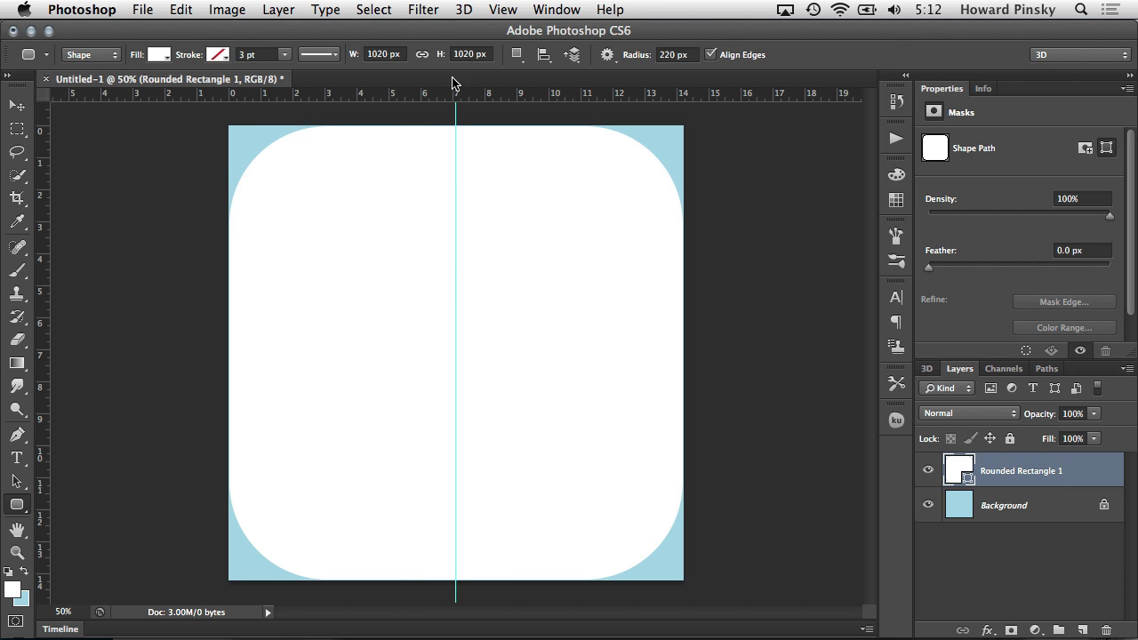
pyautogui.moveTo(452, 92); pyautogui.dragTo(458, 353)
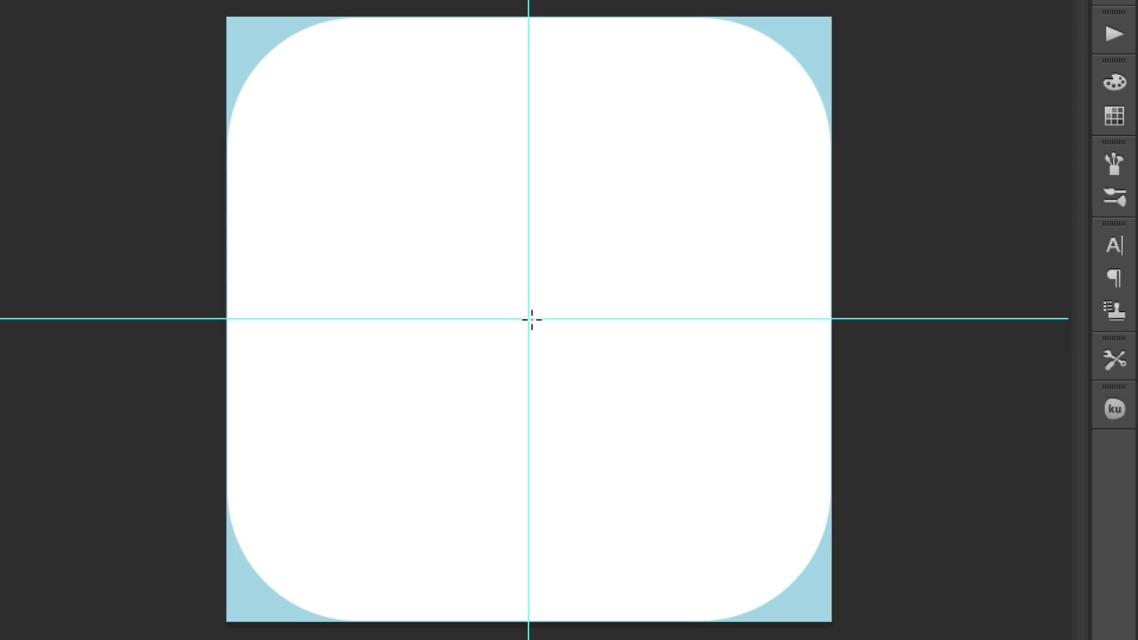
pyautogui.moveTo(501, 296)
pyautogui.mouseDown()
pyautogui.moveTo(541, 191)
pyautogui.moveTo(641, 46)
pyautogui.mouseUp()
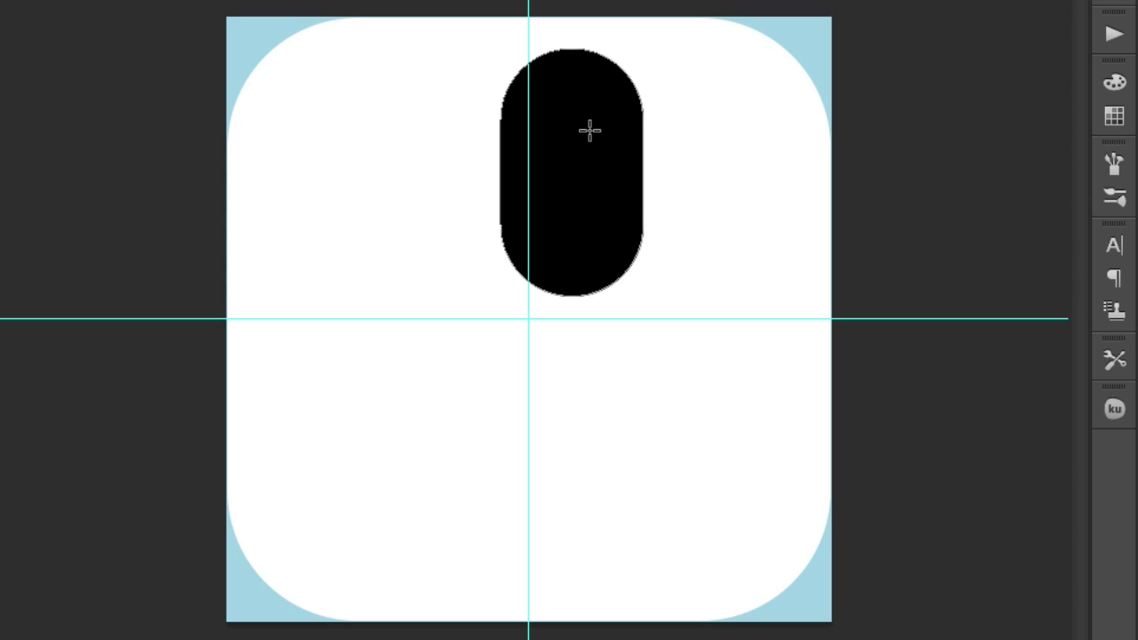
# Centre the pill on the vertical guide with its bottom touching the horizontal guide
pyautogui.press('v')
pyautogui.moveTo(602, 148); pyautogui.dragTo(564, 155)
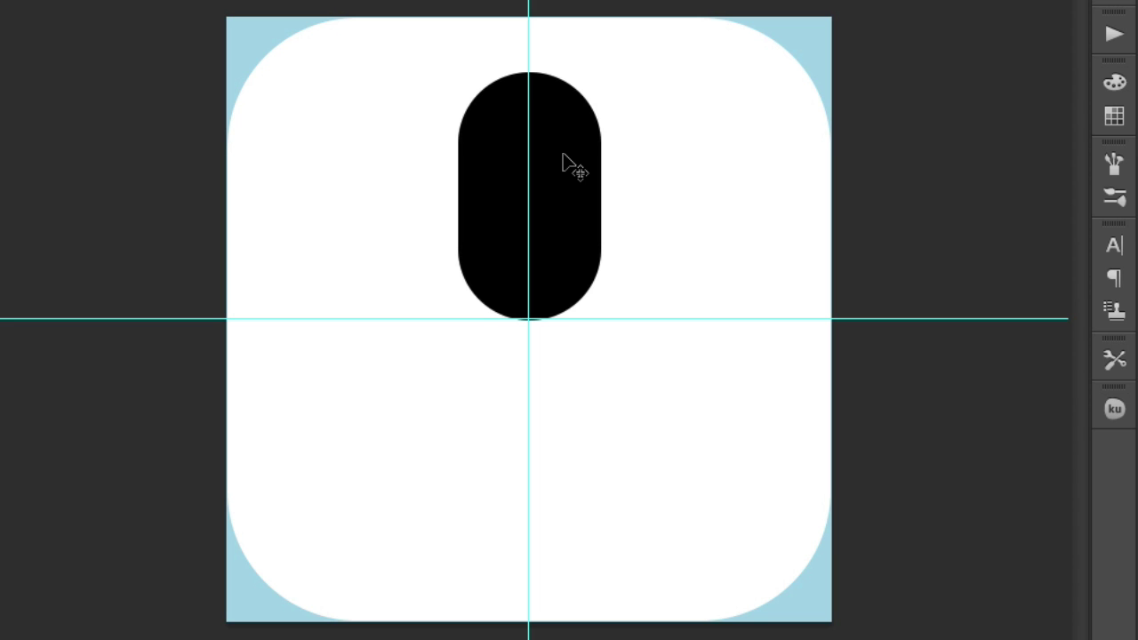
pyautogui.press('Left')
pyautogui.press('Up')
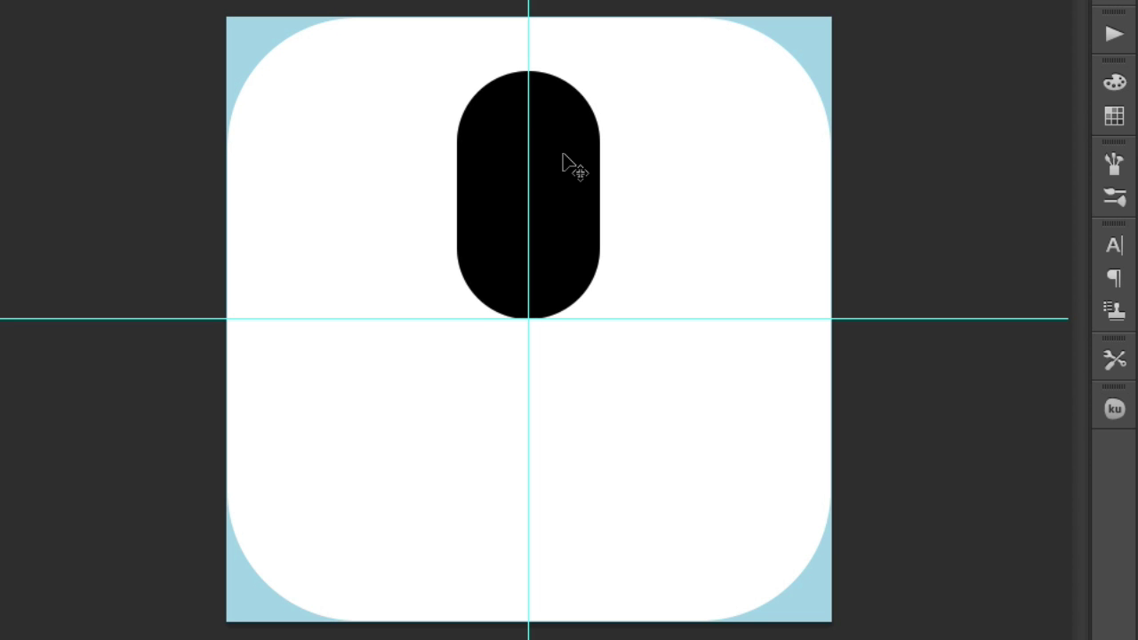
pyautogui.hotkey('shift', 'Up')
pyautogui.hotkey('shift', 'Up')
pyautogui.hotkey('shift', 'Up')
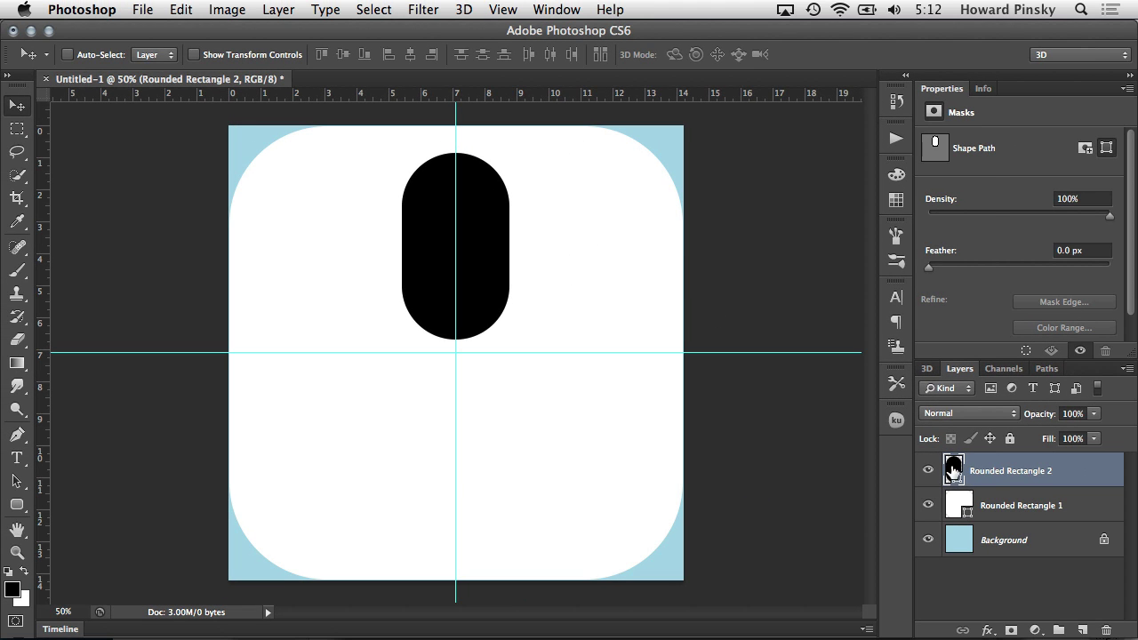
# Change the pill's fill colour to orange #faa733
pyautogui.doubleClick(955, 470)
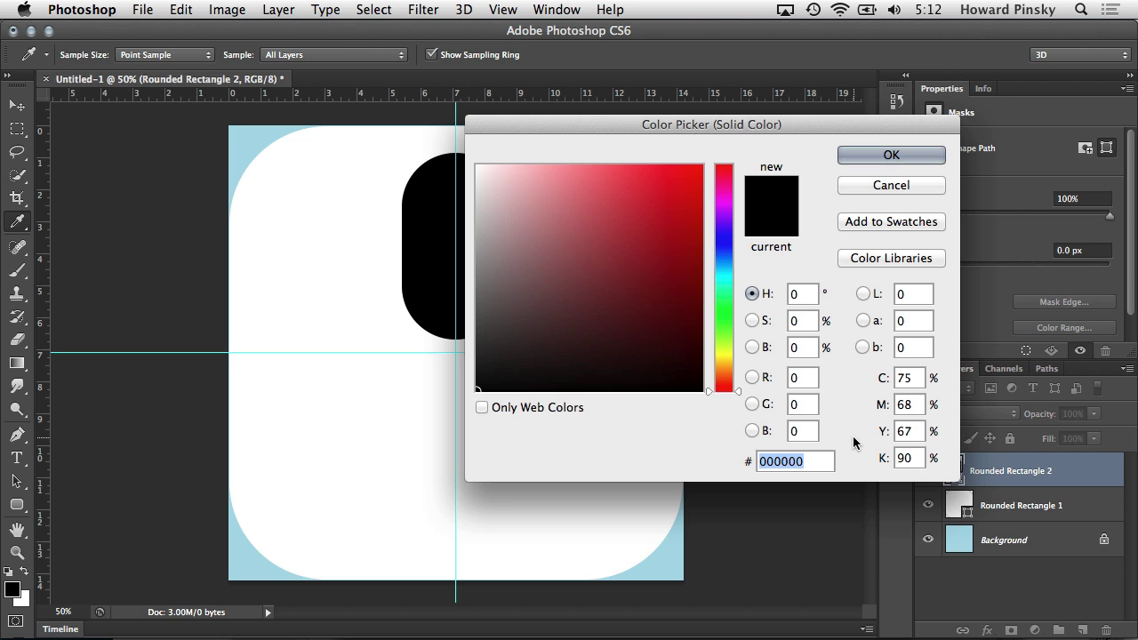
pyautogui.write('faa')
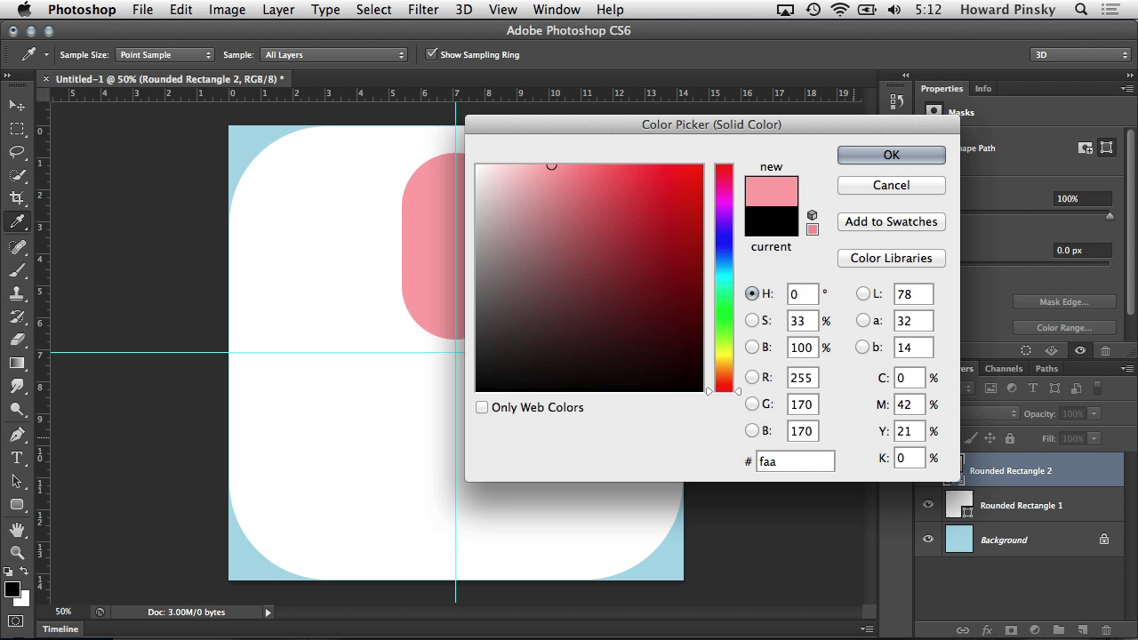
pyautogui.write('733')
pyautogui.press('Return')
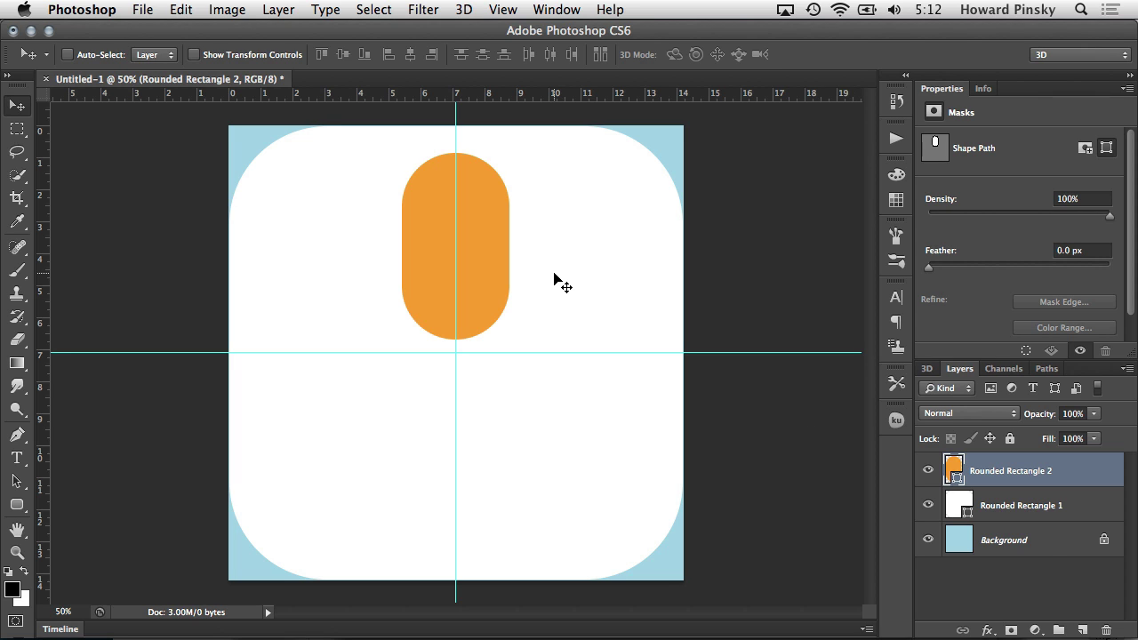
# Duplicate the orange pill and rotate the copy -45° around the guide intersection
pyautogui.hotkey('ctrl', 'j')
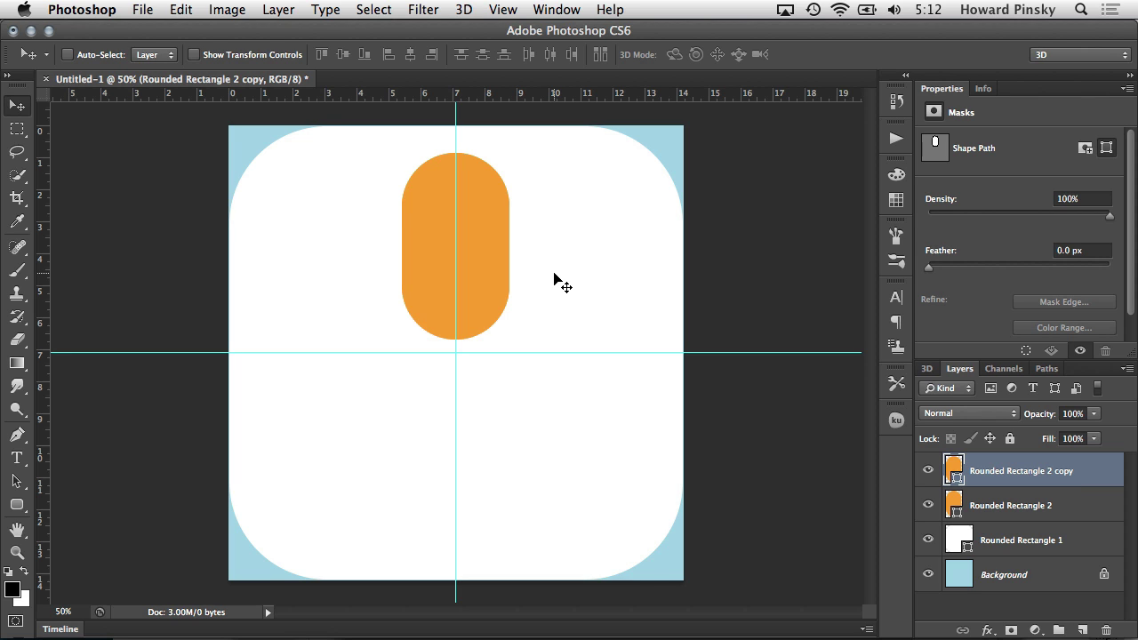
pyautogui.hotkey('ctrl', 't')
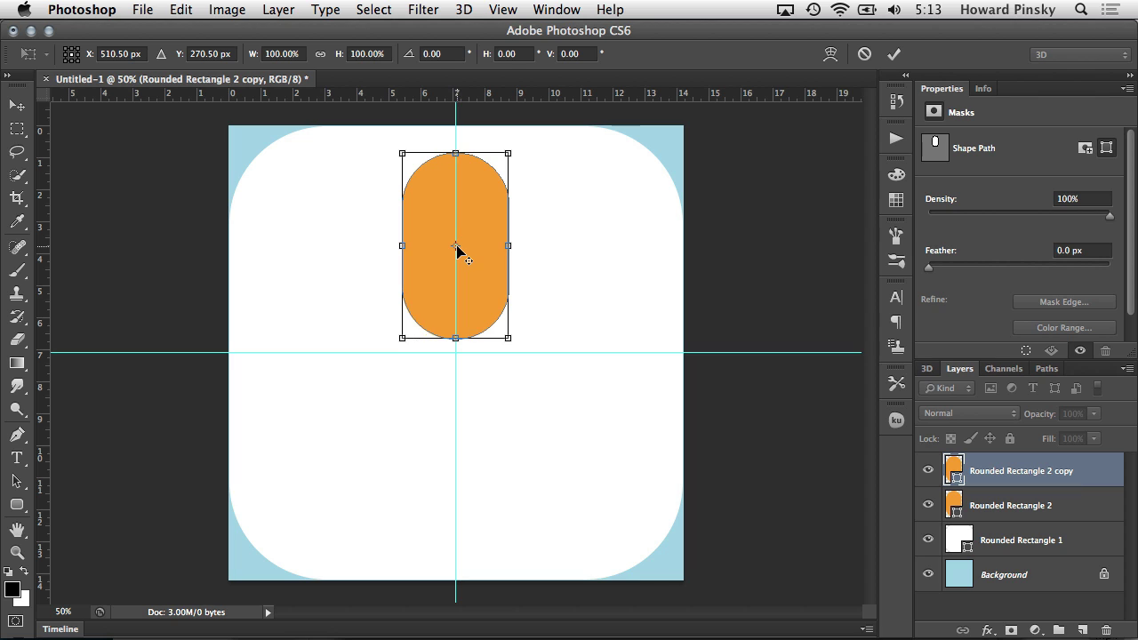
pyautogui.moveTo(456, 251); pyautogui.dragTo(462, 353)
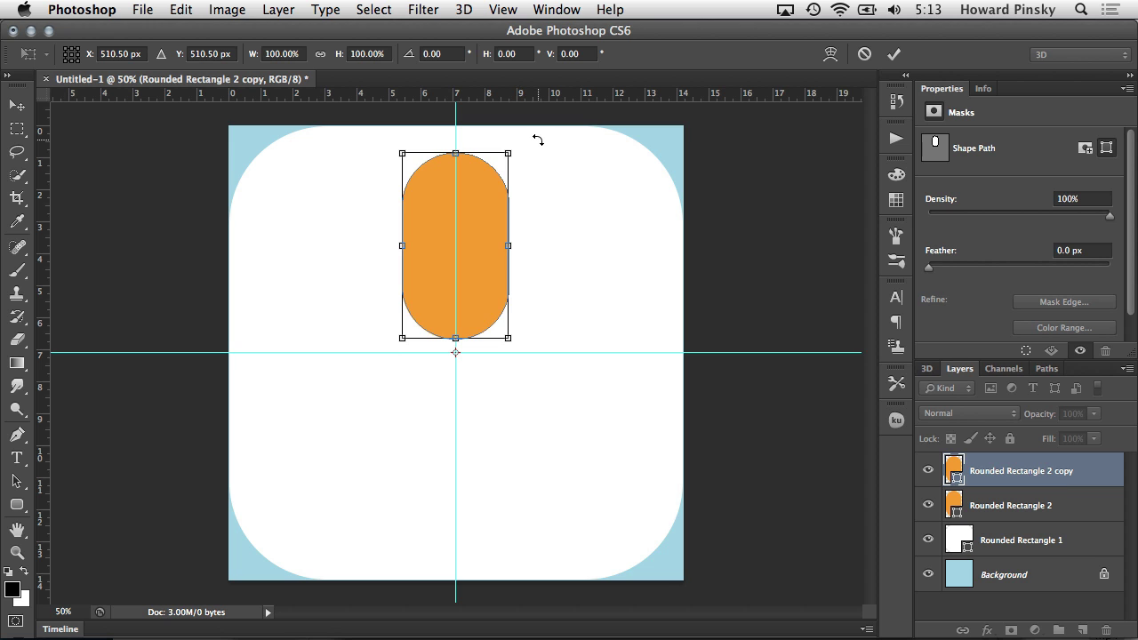
pyautogui.moveTo(536, 137)
pyautogui.mouseDown()
pyautogui.moveTo(388, 156)
pyautogui.moveTo(422, 181)
pyautogui.moveTo(549, 146)
pyautogui.mouseUp()
pyautogui.moveTo(549, 145)
pyautogui.mouseDown()
pyautogui.moveTo(405, 152)
pyautogui.moveTo(507, 143)
pyautogui.mouseUp()
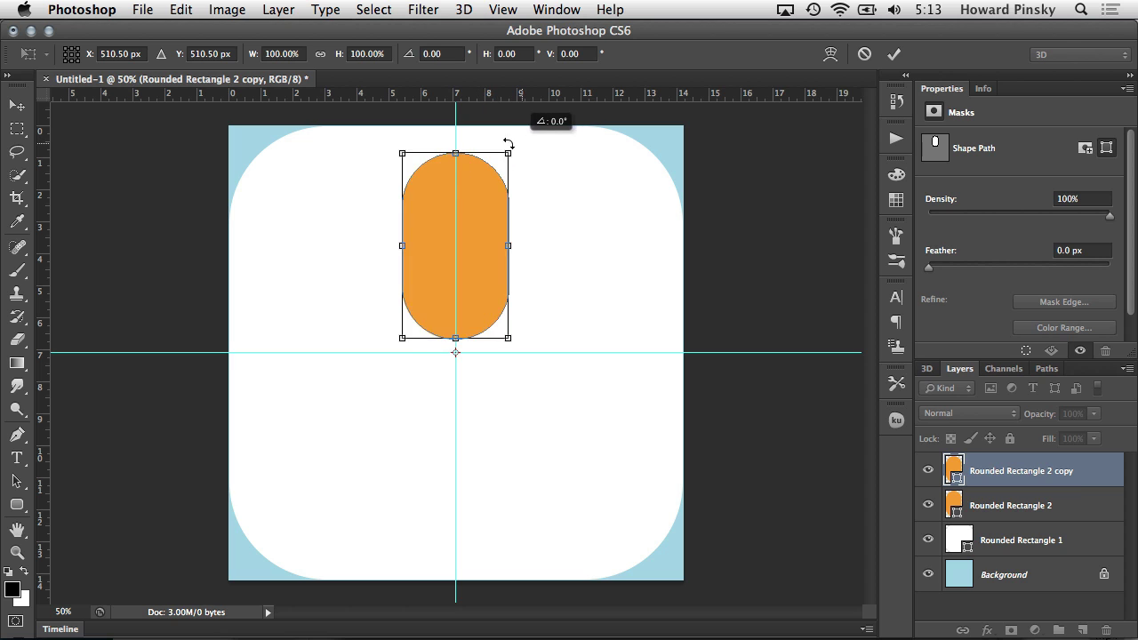
pyautogui.moveTo(507, 143); pyautogui.dragTo(380, 166)
pyautogui.press('Return')
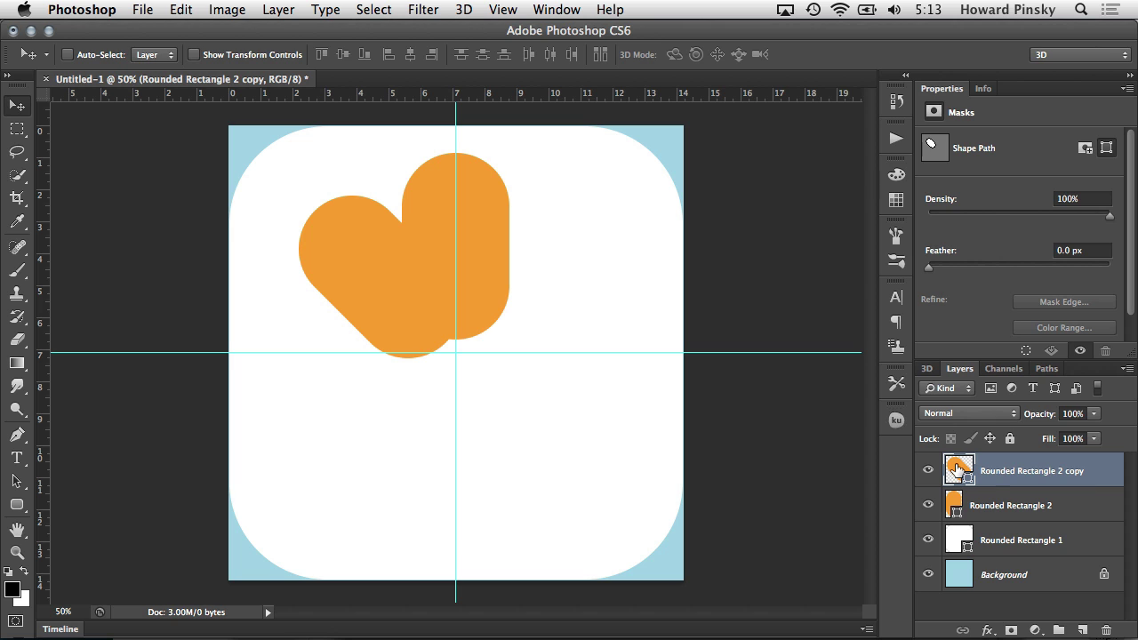
# Change the rotated copy's fill colour to red-pink #f26967
pyautogui.doubleClick(956, 466)
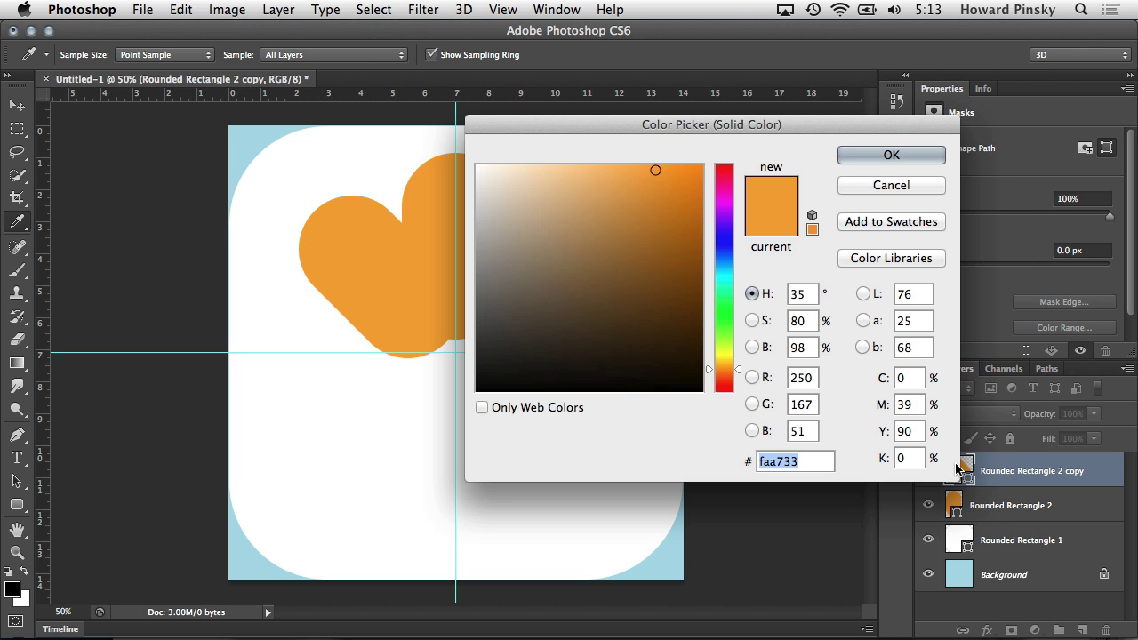
pyautogui.write('f2')
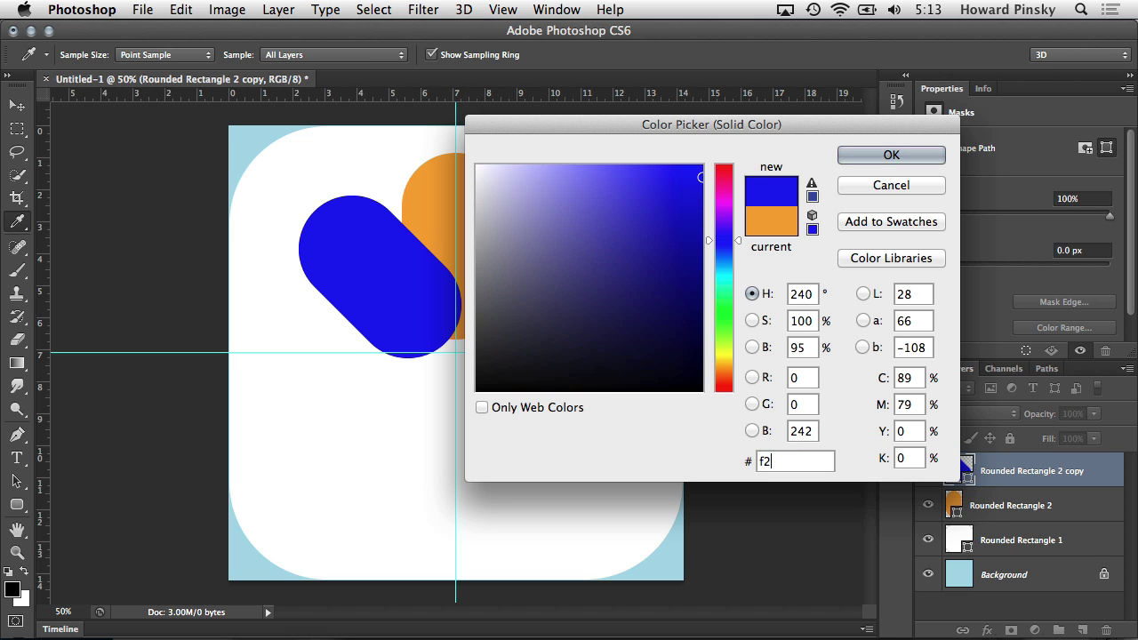
pyautogui.write('6967')
pyautogui.press('Return')
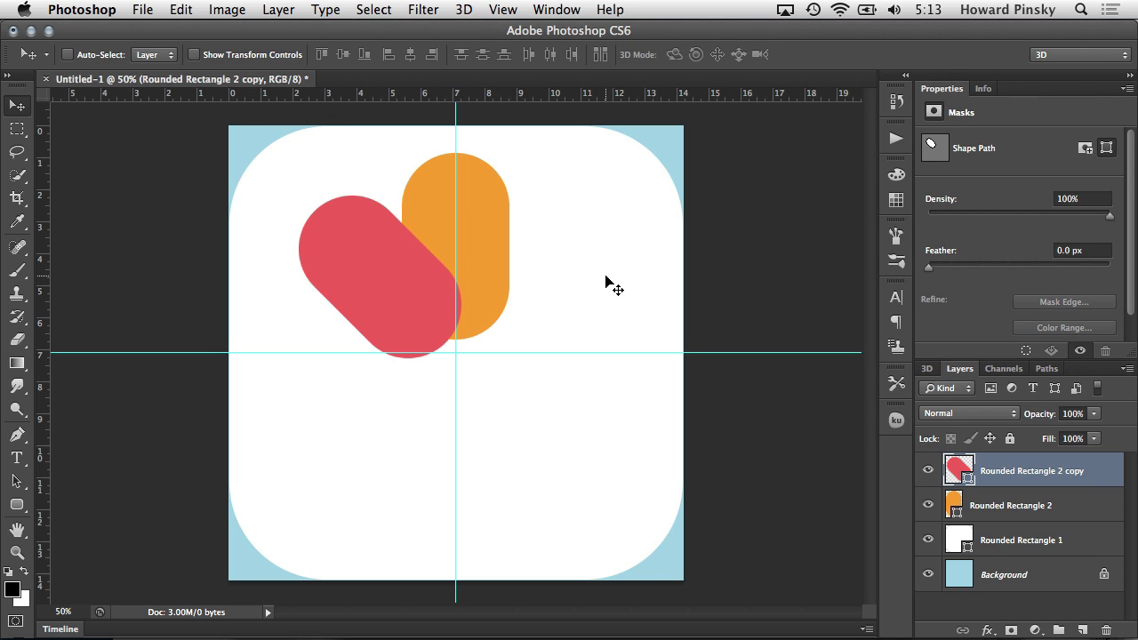
# Add a third petal rotated another 45° and coloured mauve #d486ad
pyautogui.hotkey('ctrl', 'j')
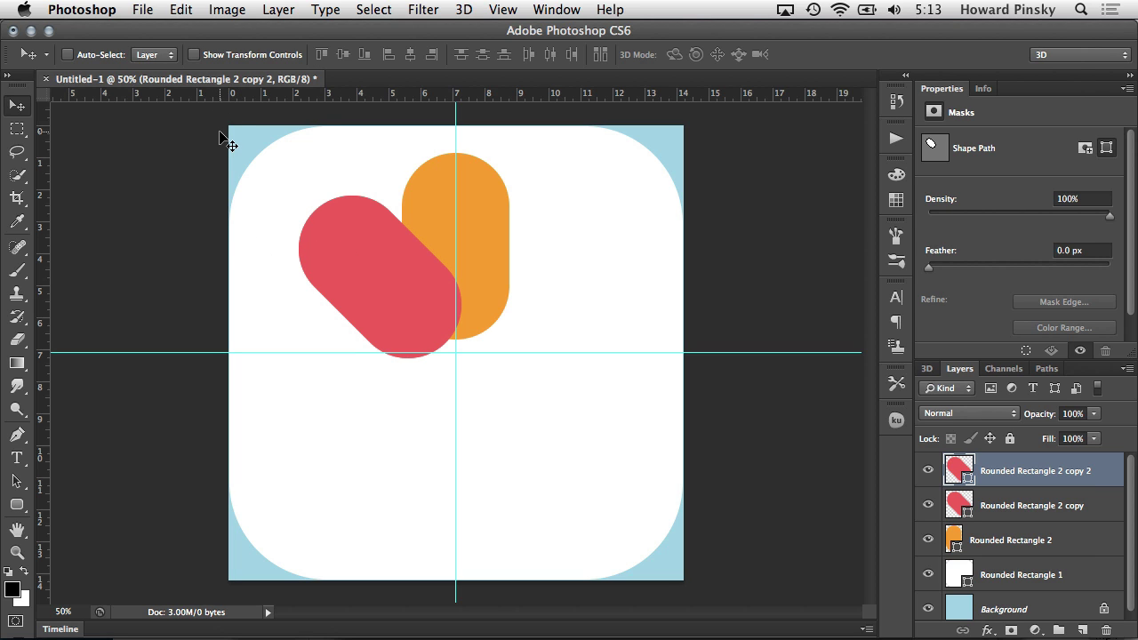
pyautogui.click(183, 9)
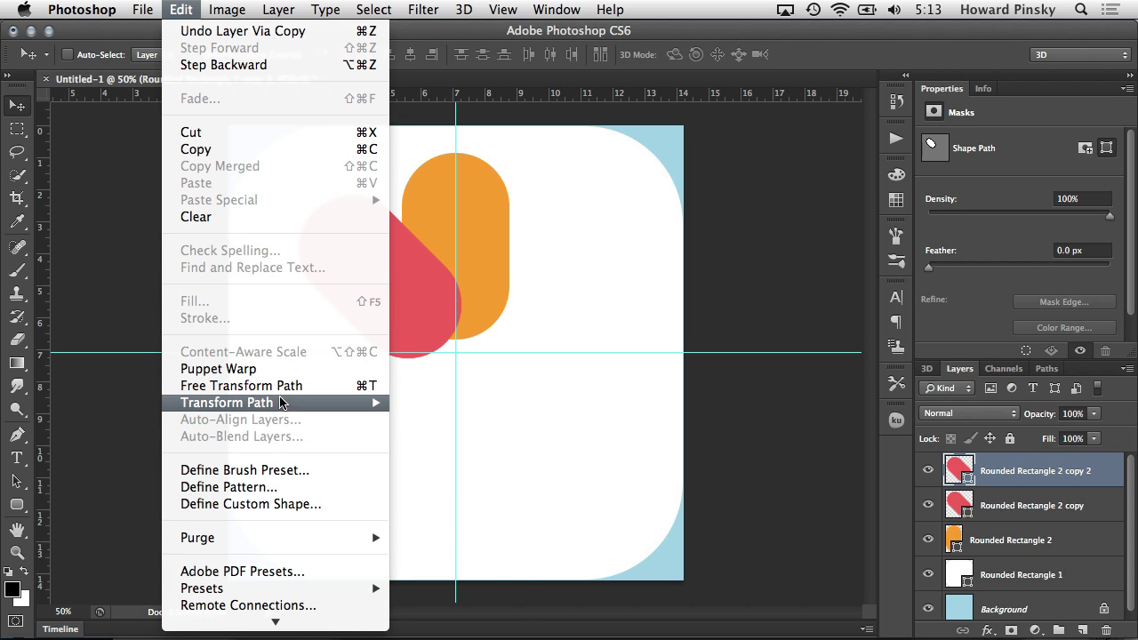
pyautogui.moveTo(226, 402)
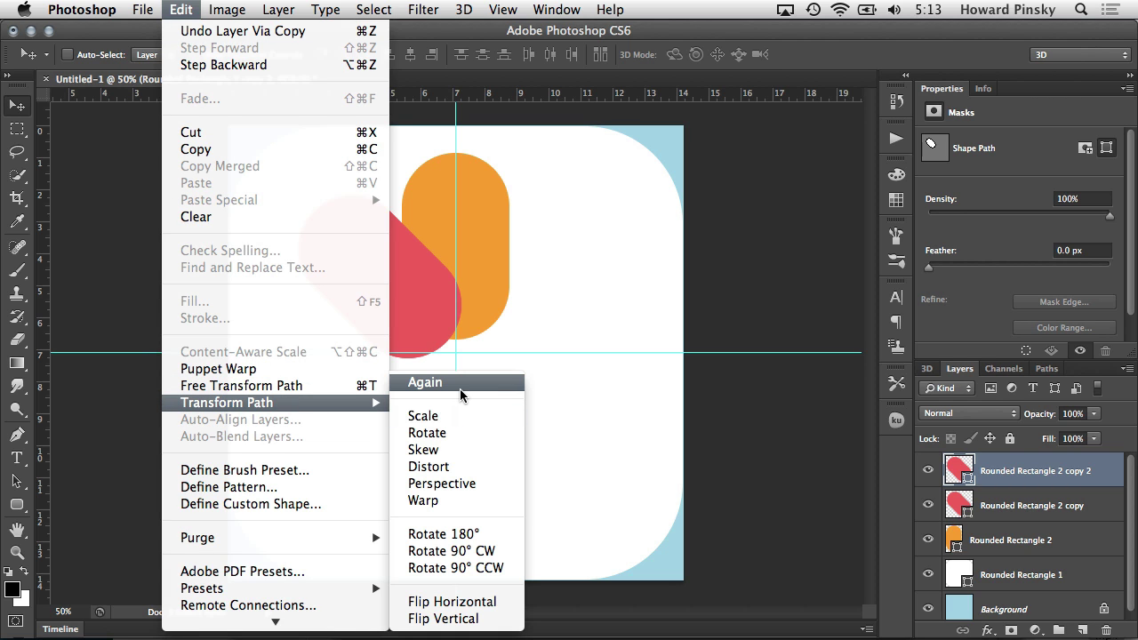
pyautogui.click(425, 382)
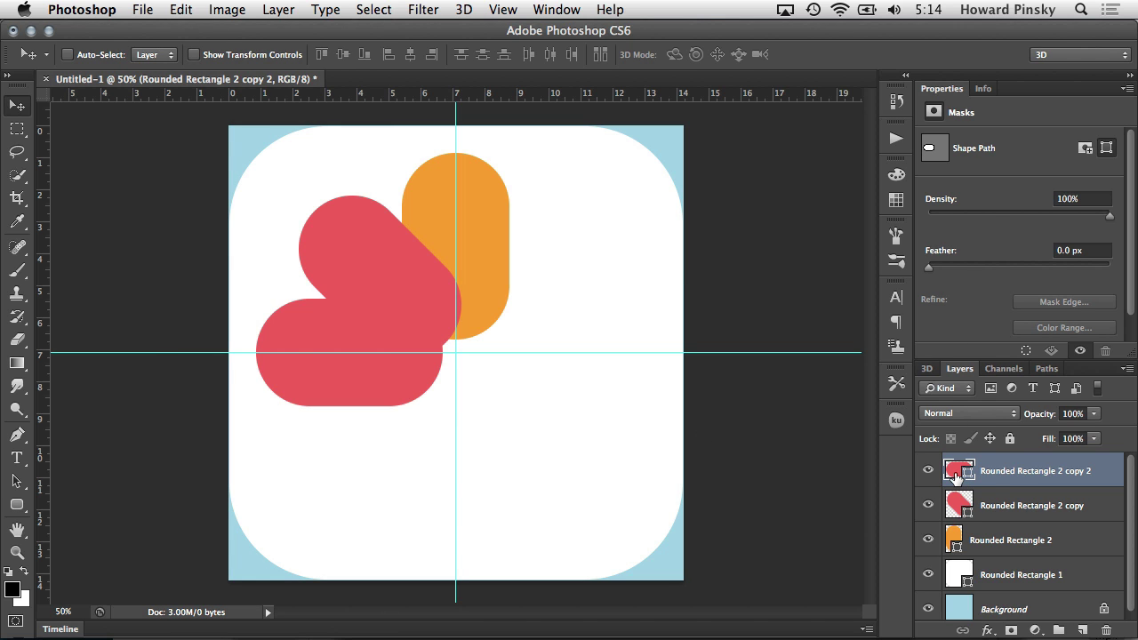
pyautogui.doubleClick(955, 474)
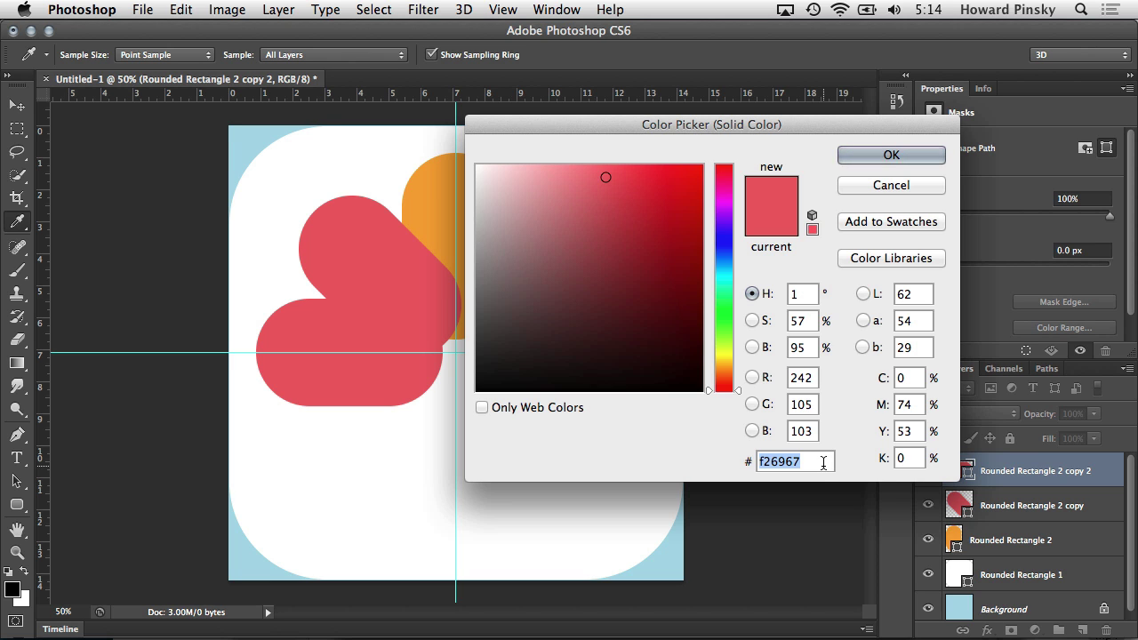
pyautogui.write('d48')
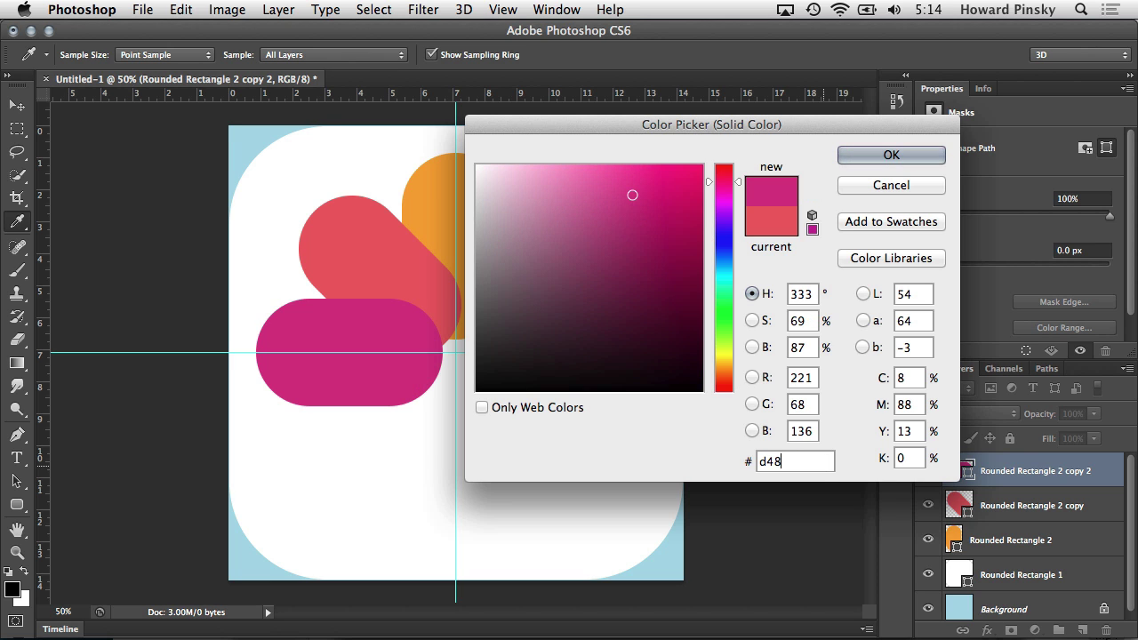
pyautogui.write('6ad')
pyautogui.press('Return')
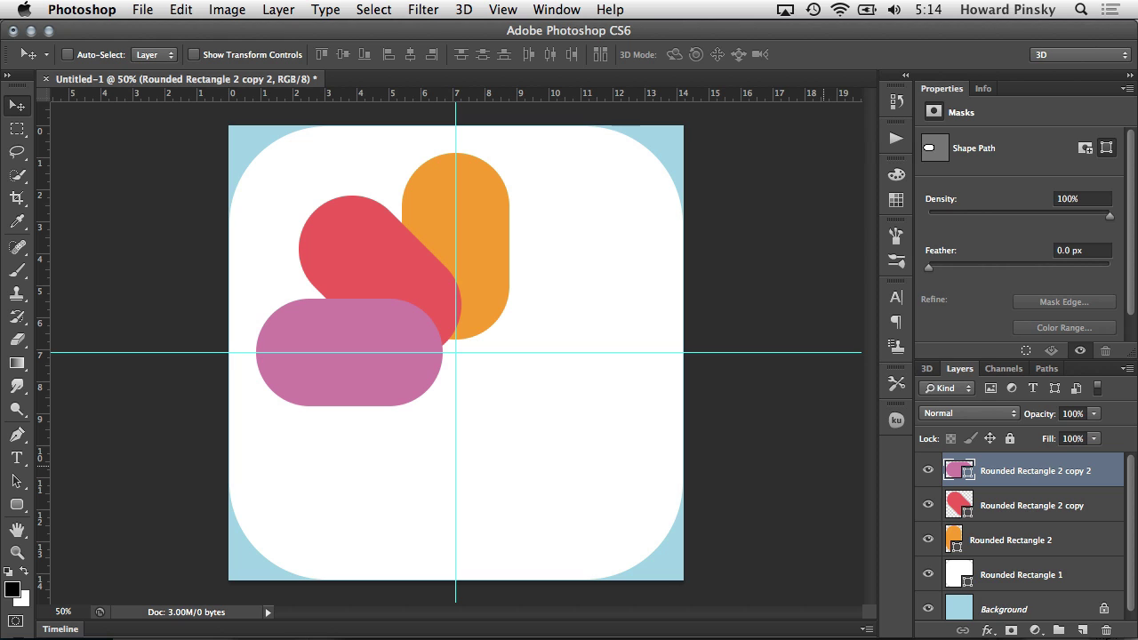
# Add a fourth petal rotated another 45° and coloured purple #a38ec3
pyautogui.hotkey('ctrl', 'j')
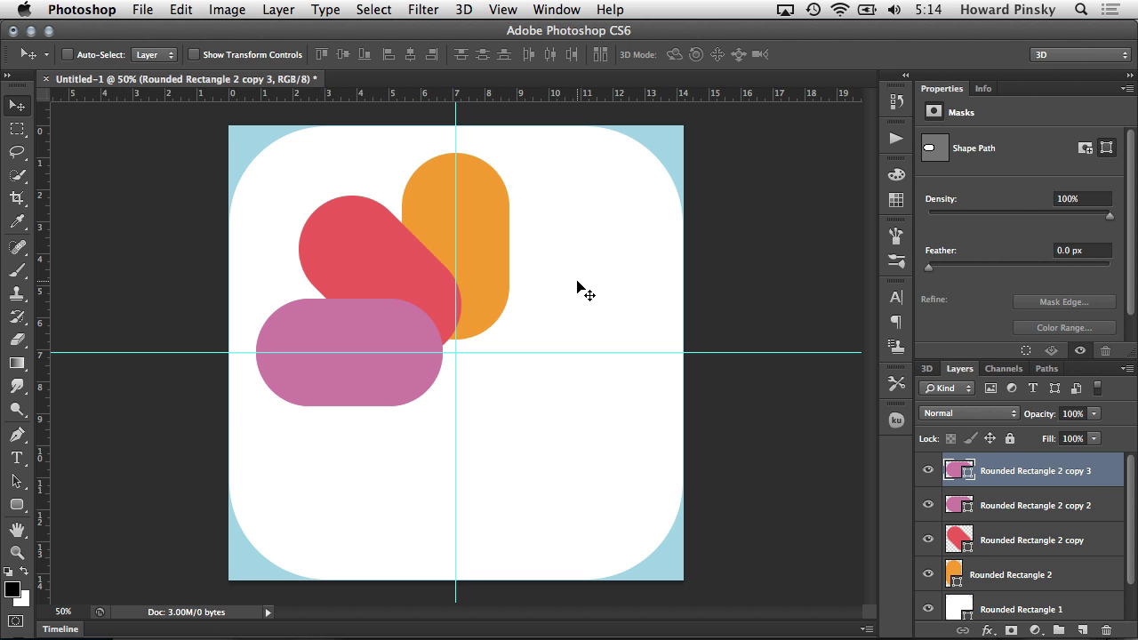
pyautogui.click(181, 9)
pyautogui.moveTo(267, 403)
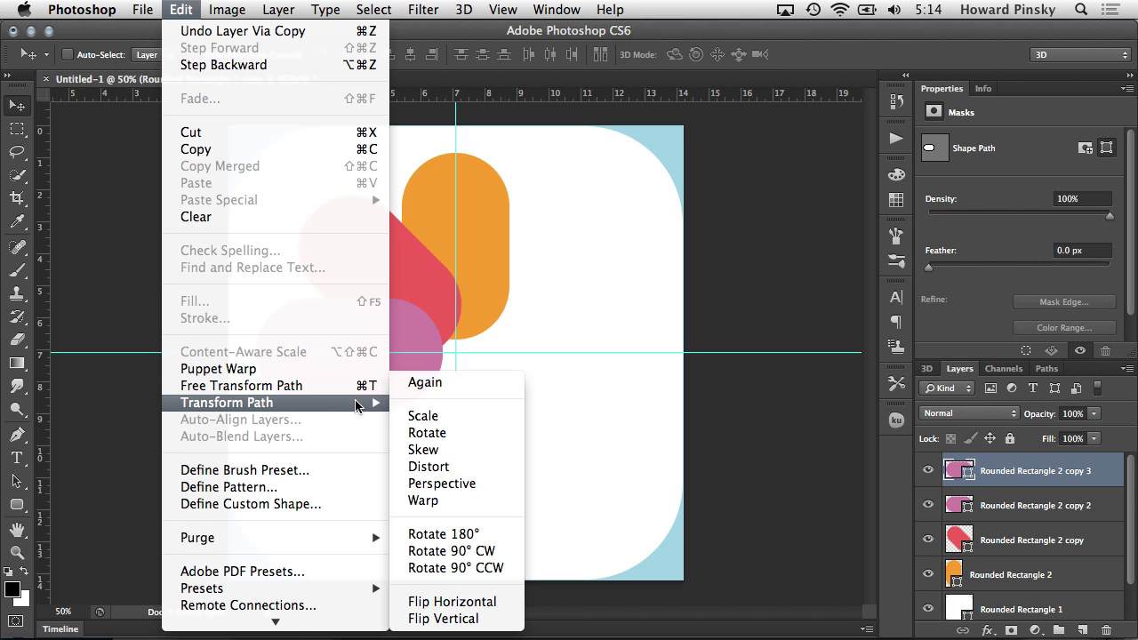
pyautogui.click(460, 384)
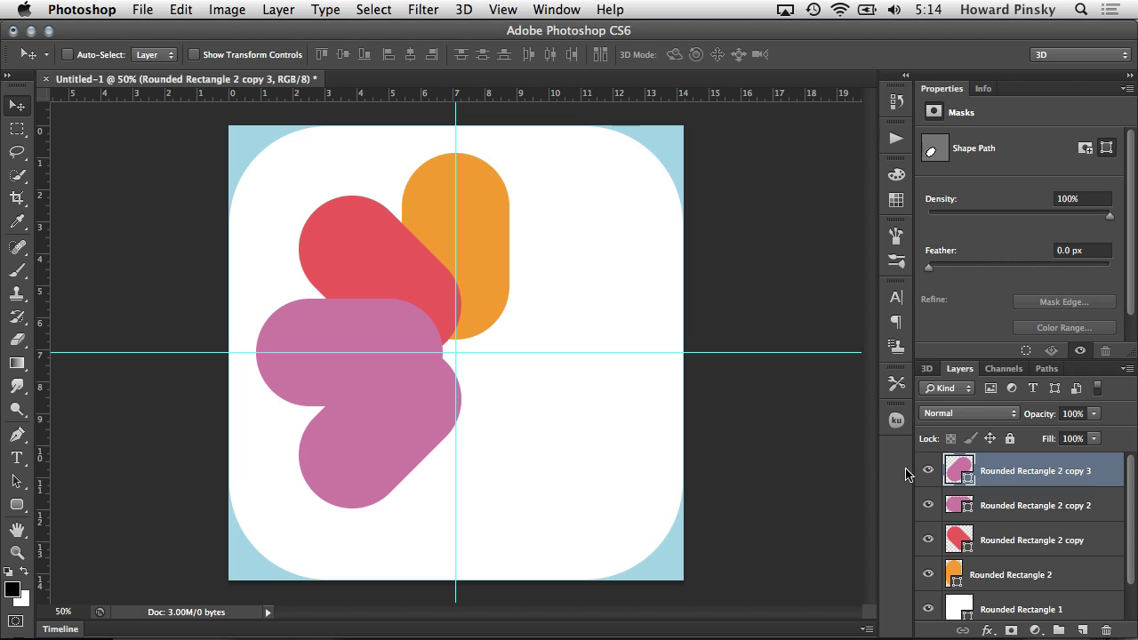
pyautogui.doubleClick(957, 468)
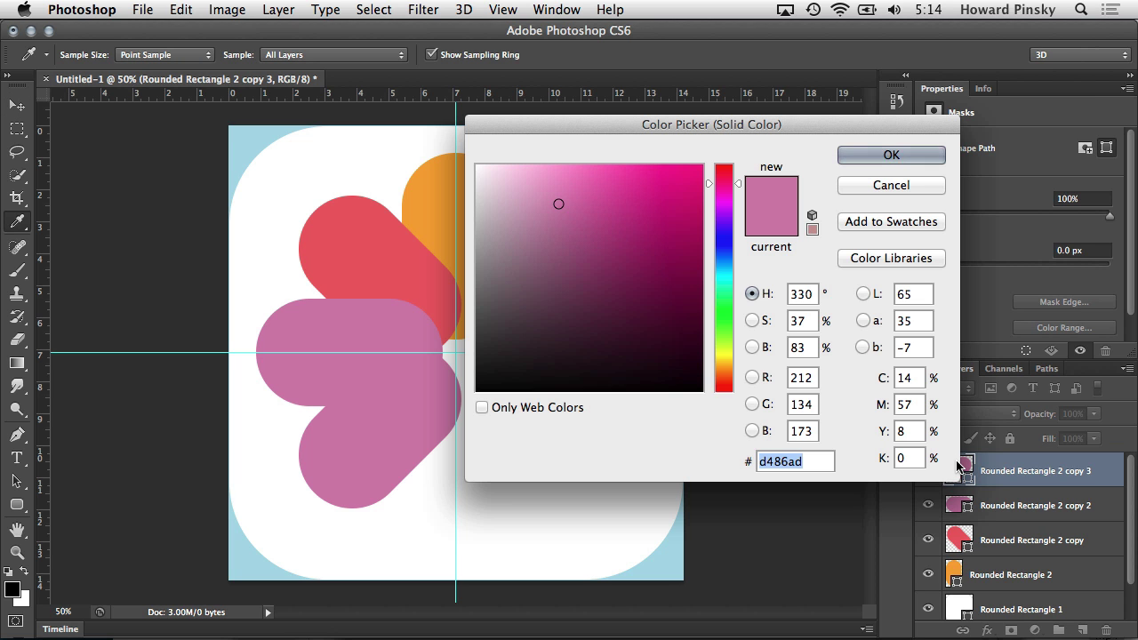
pyautogui.write('a38')
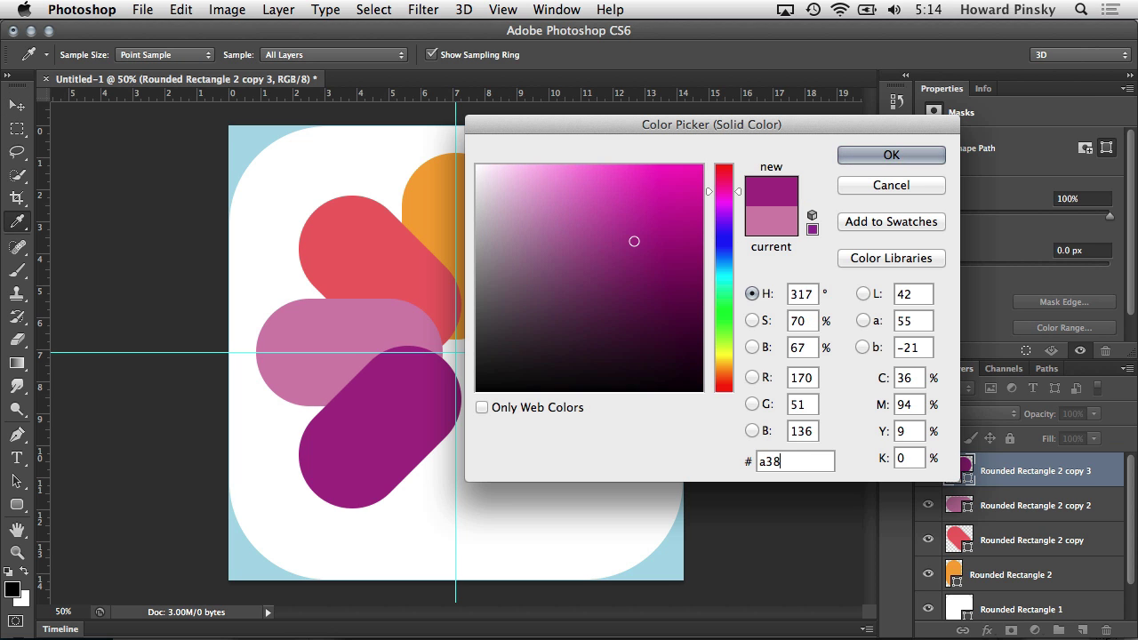
pyautogui.write('ec3')
pyautogui.press('Return')
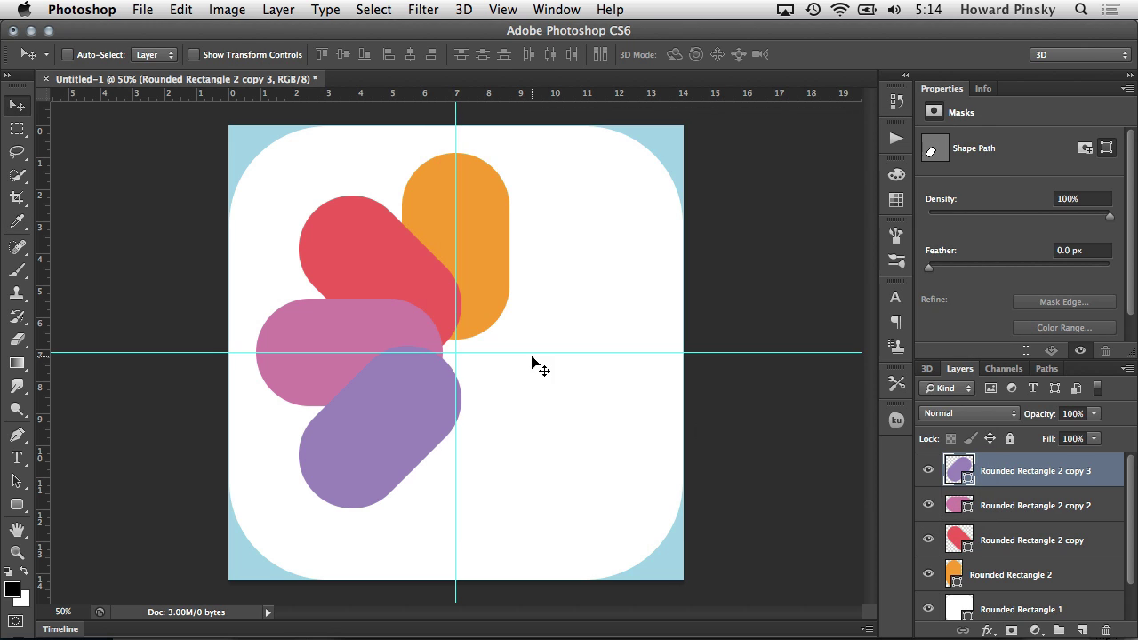
# Add a downward-pointing fifth petal rotated another 45° and coloured light blue #79abd8
pyautogui.hotkey('ctrl', 'j')
pyautogui.click(166, 9)
pyautogui.moveTo(181, 10)
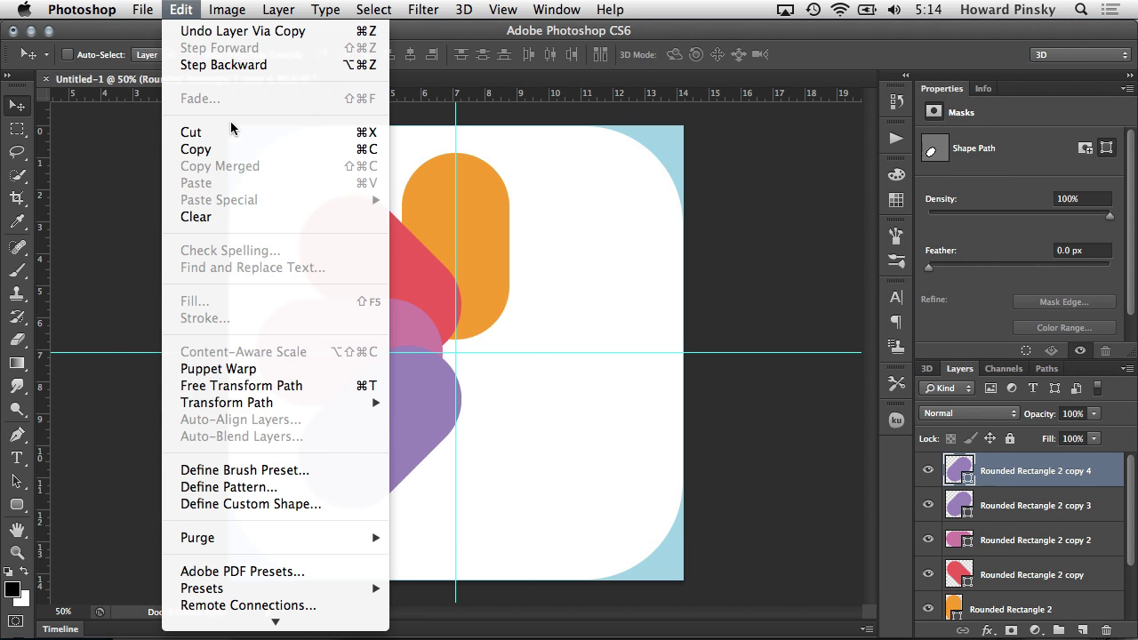
pyautogui.click(424, 382)
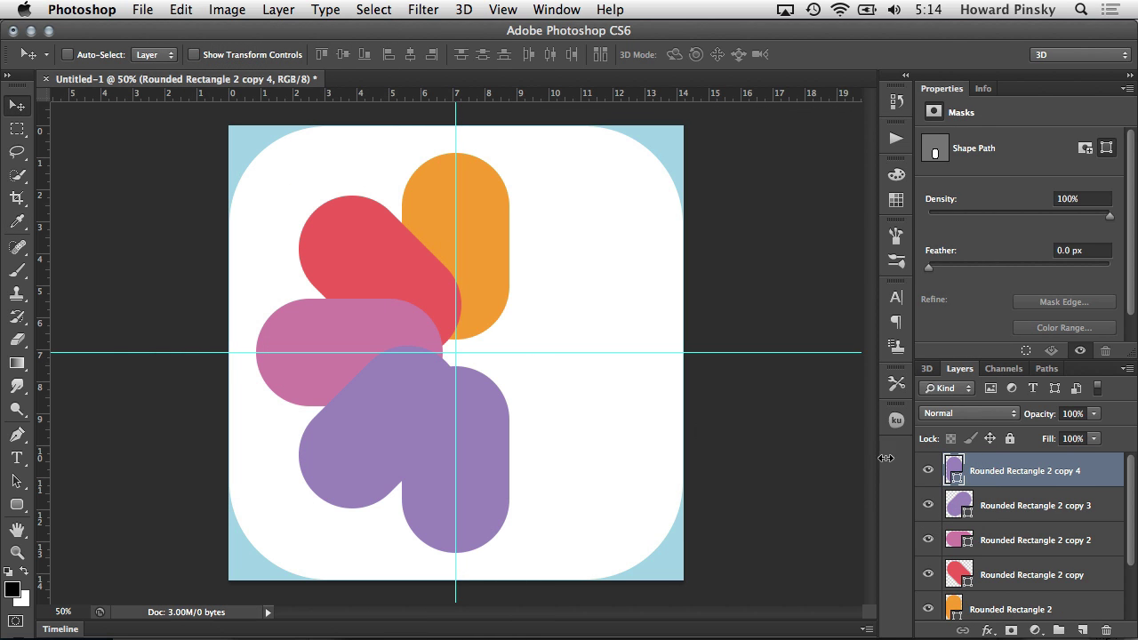
pyautogui.doubleClick(952, 466)
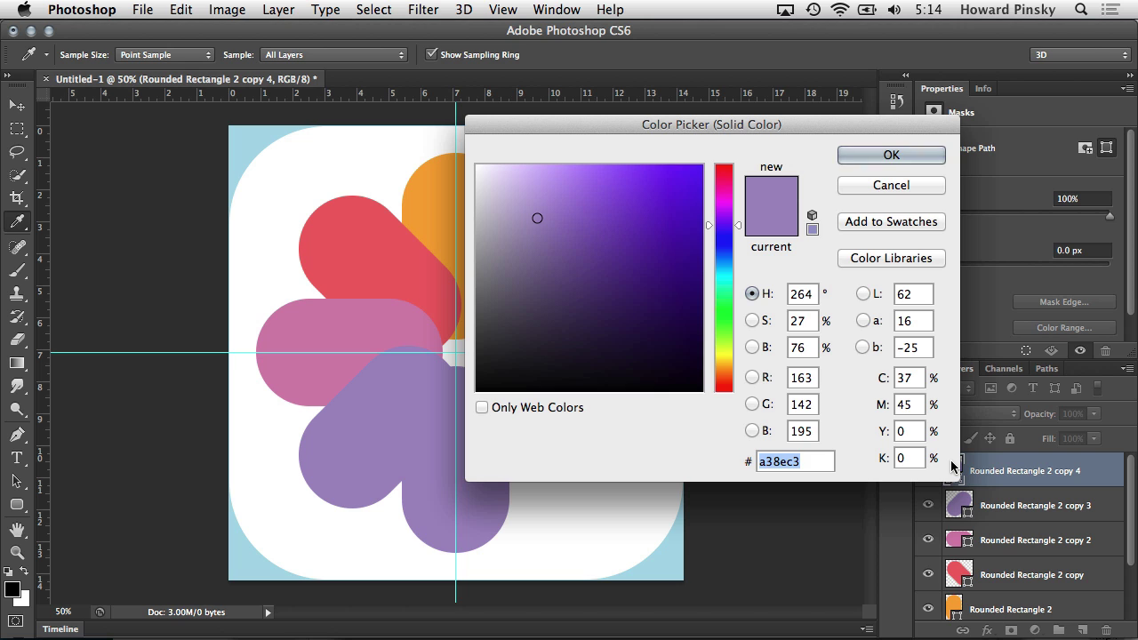
pyautogui.write('79ab')
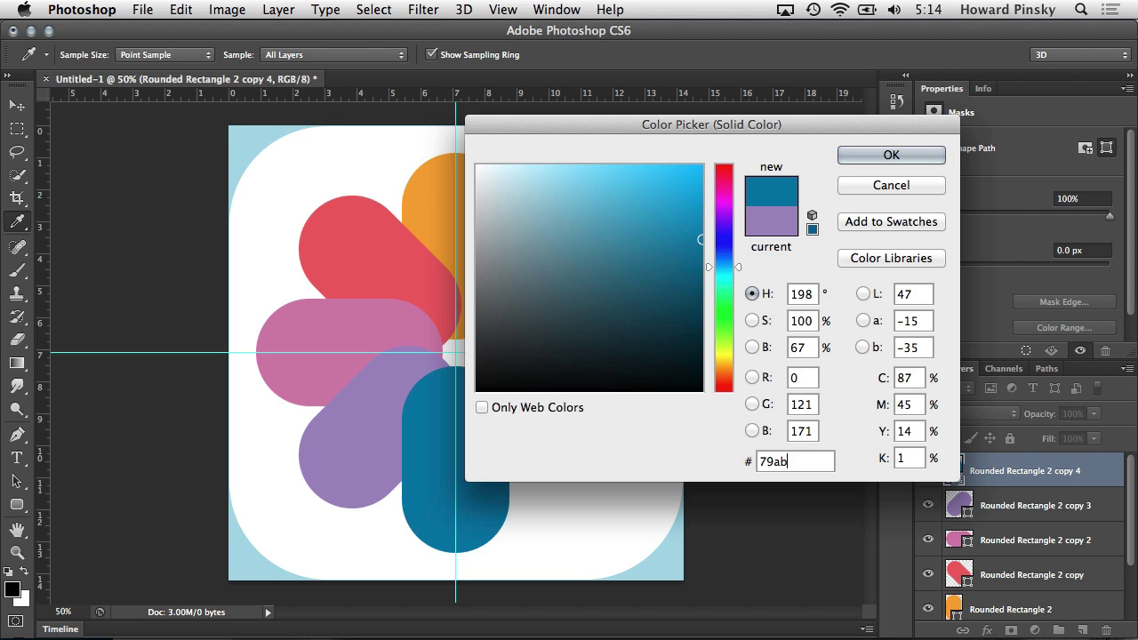
pyautogui.write('d8')
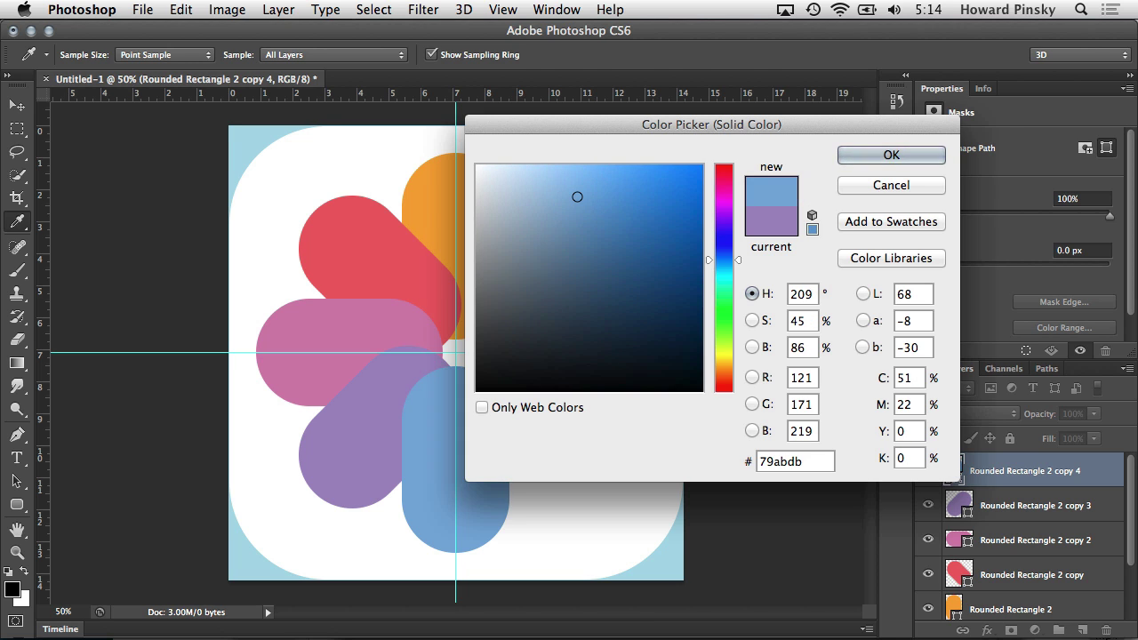
pyautogui.press('Return')
pyautogui.press('v')
# Add a sixth petal rotated another 45° and enter green 6cc190 as its fill
pyautogui.hotkey('ctrl', 'j')
pyautogui.click(181, 9)
pyautogui.moveTo(226, 402)
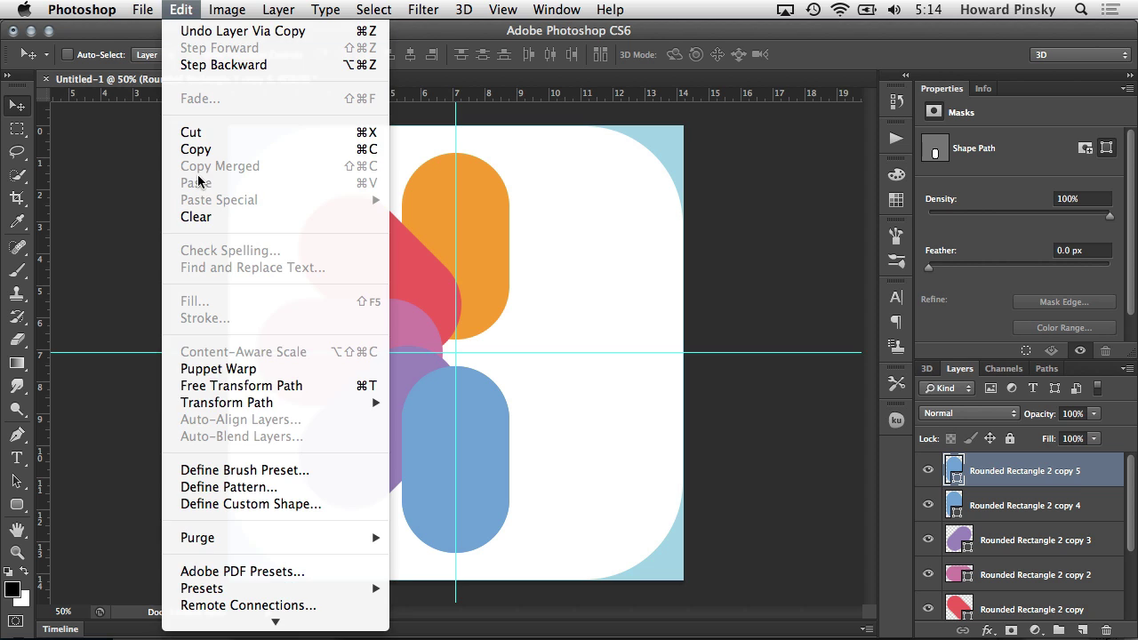
pyautogui.click(425, 384)
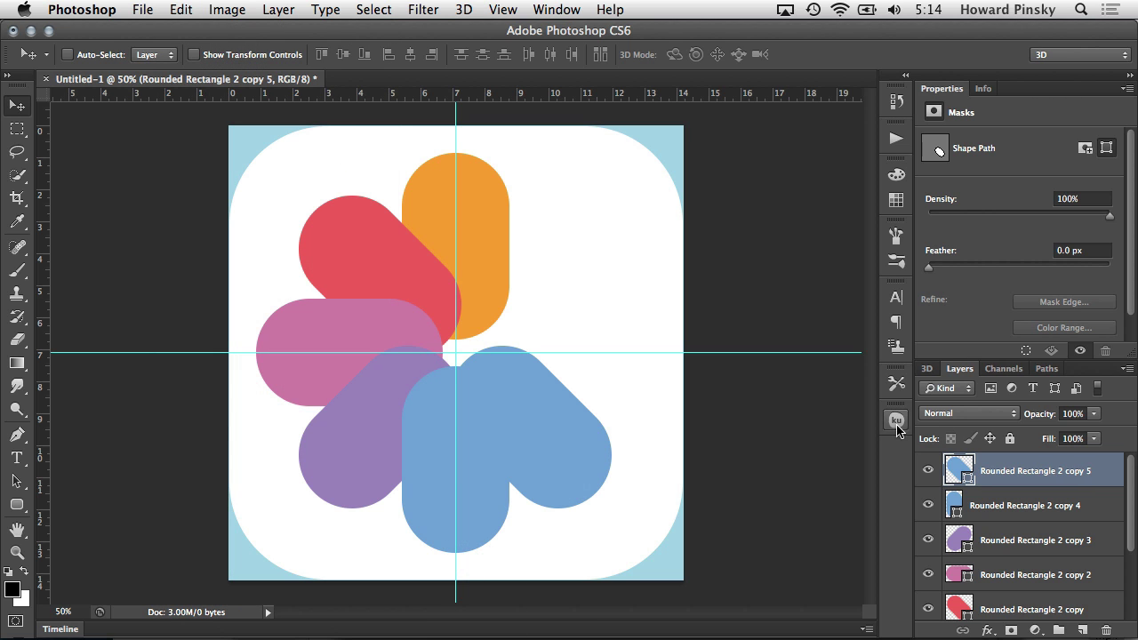
pyautogui.doubleClick(955, 468)
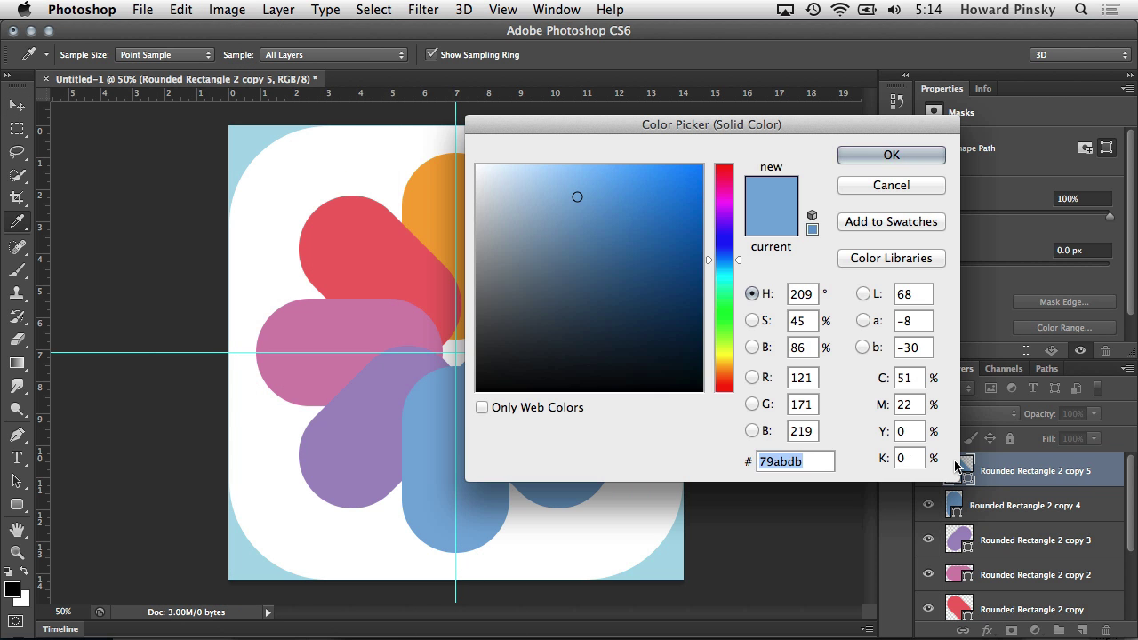
pyautogui.write('6cc1')
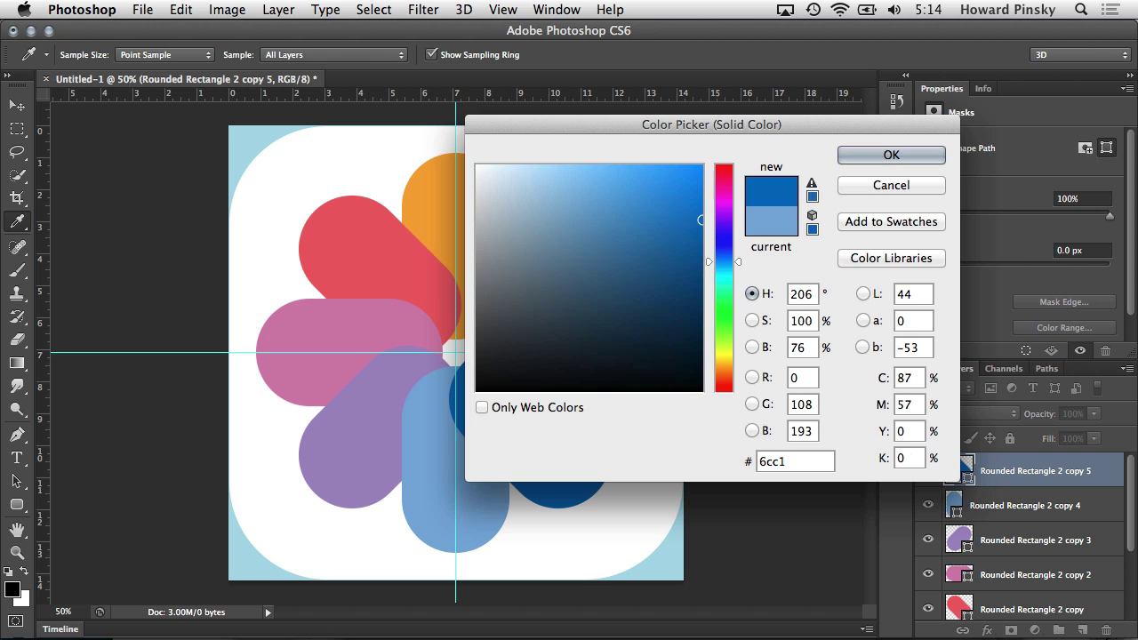
pyautogui.write('90')
# Confirm the green petal, then add a seventh petal rotated 45° and coloured lime #b3d555
pyautogui.press('Return')
pyautogui.hotkey('ctrl', 'j')
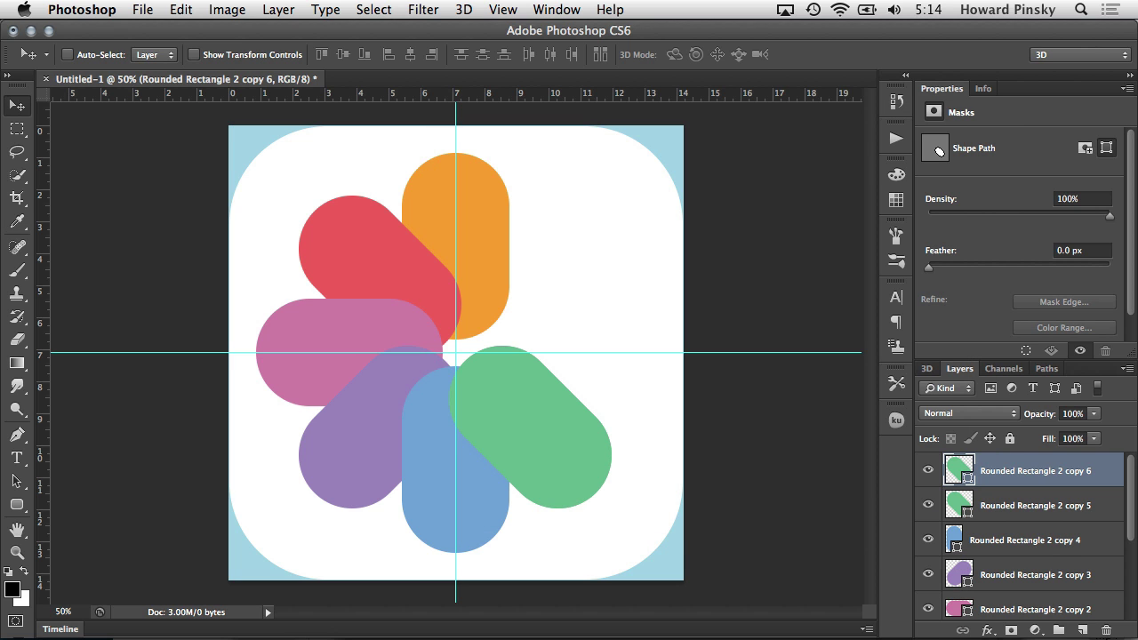
pyautogui.click(182, 9)
pyautogui.moveTo(227, 402)
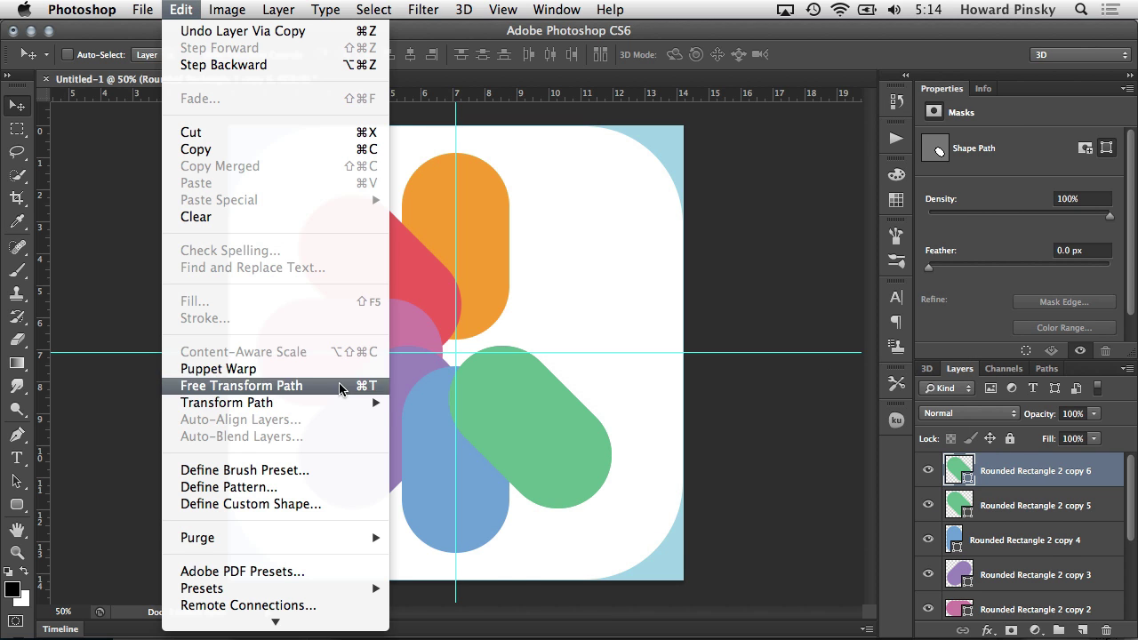
pyautogui.click(425, 382)
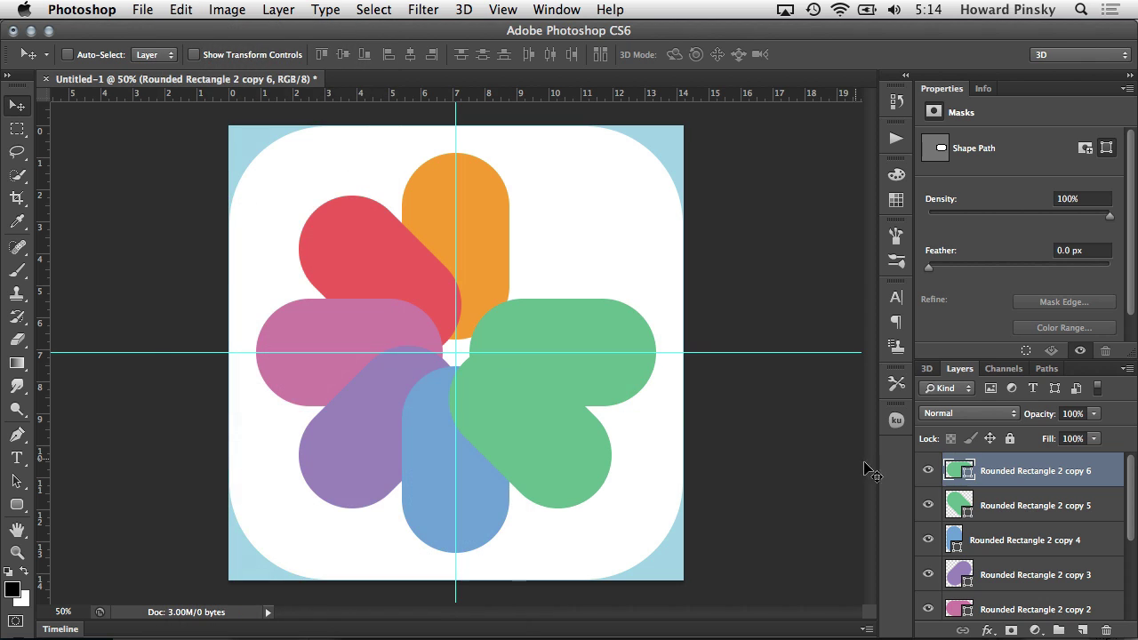
pyautogui.doubleClick(958, 471)
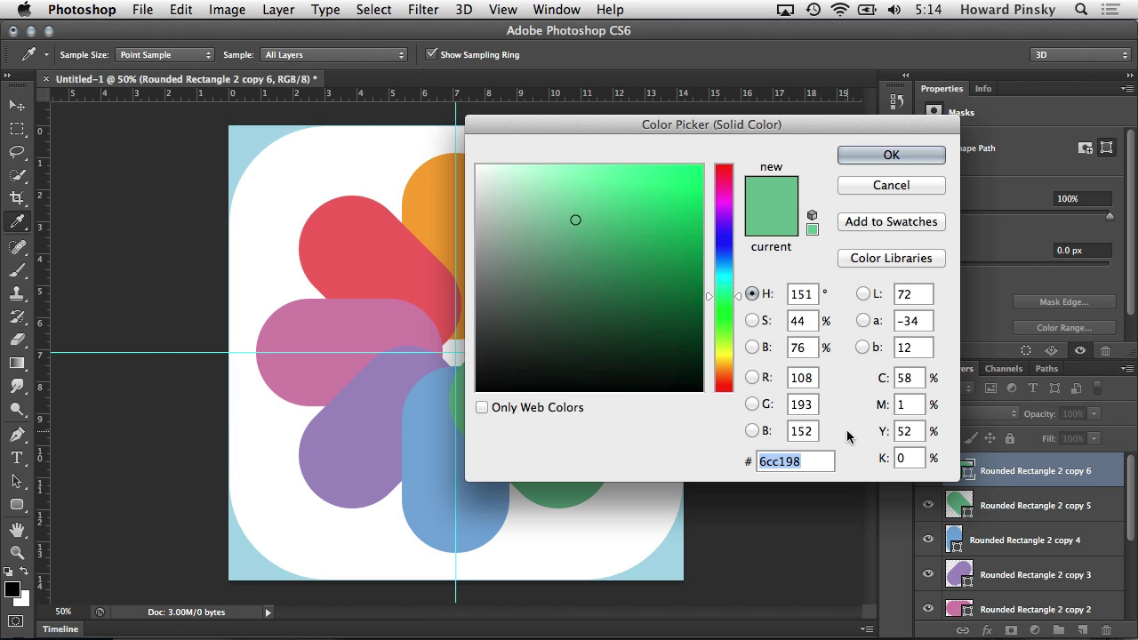
pyautogui.write('b3d5')
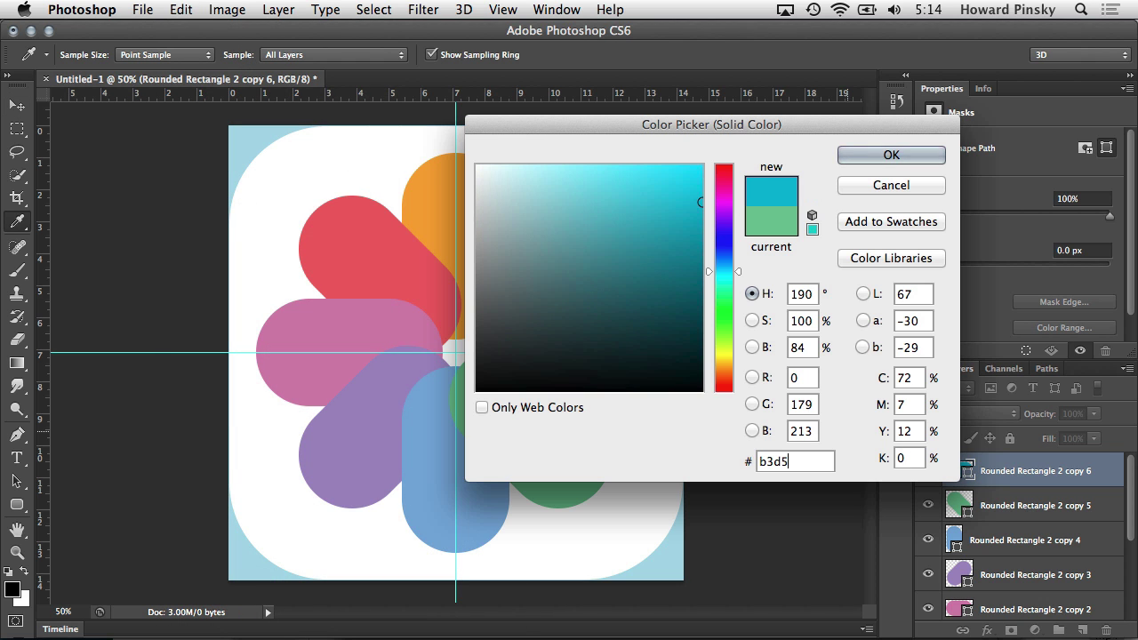
pyautogui.write('55')
pyautogui.press('Return')
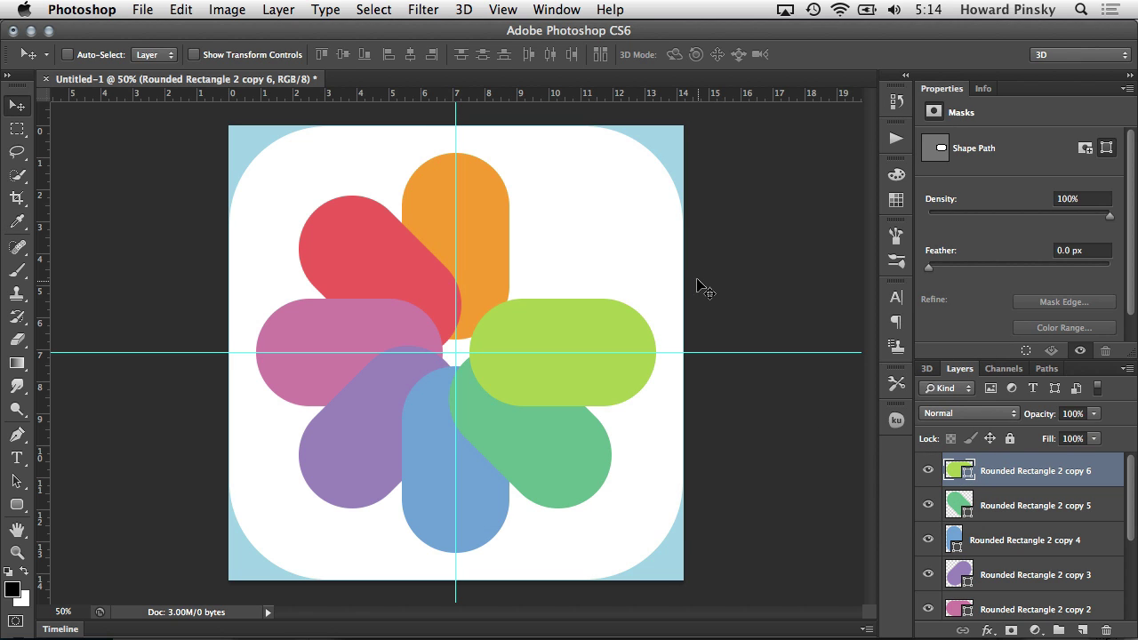
# Add the eighth petal coloured yellow #f8e32b and hide the guides
pyautogui.hotkey('ctrl', 'j')
pyautogui.click(183, 9)
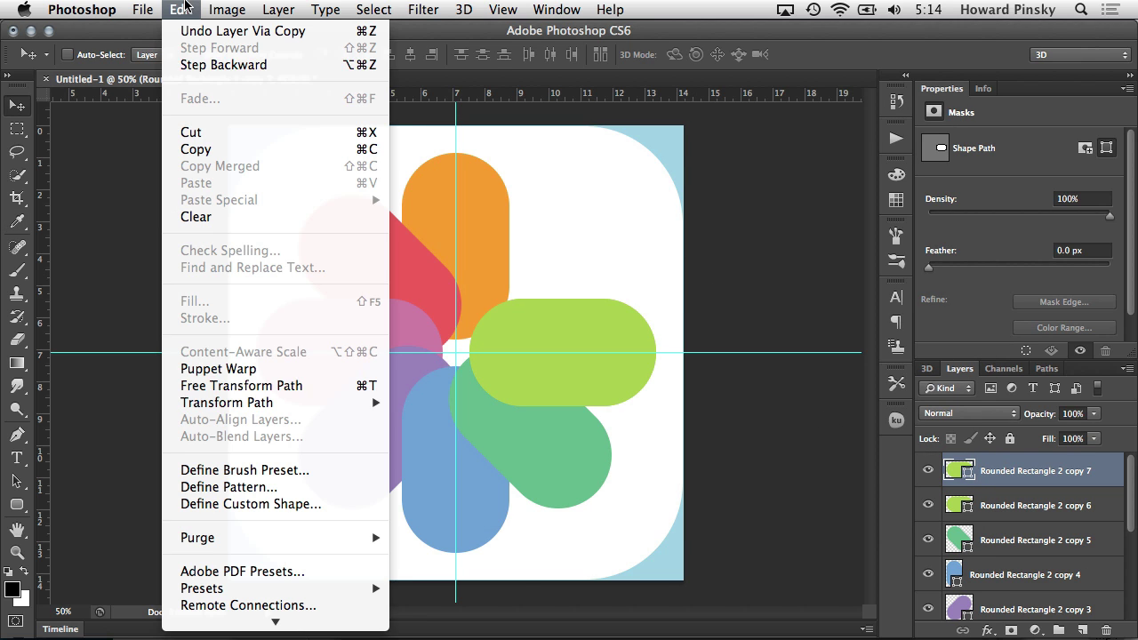
pyautogui.moveTo(240, 402)
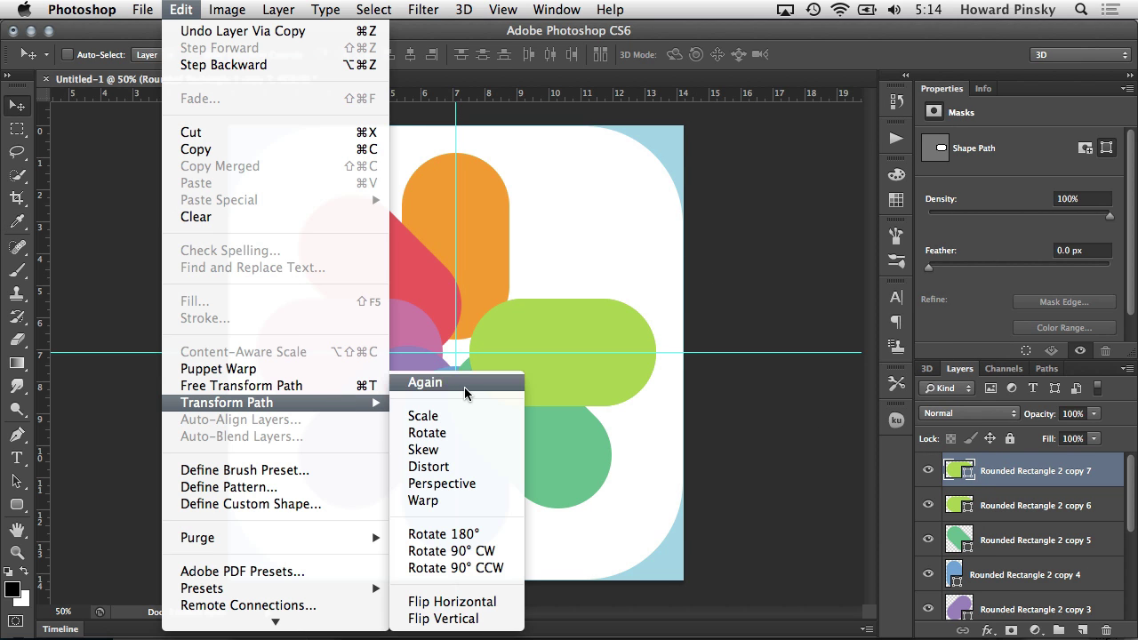
pyautogui.click(464, 382)
pyautogui.doubleClick(949, 469)
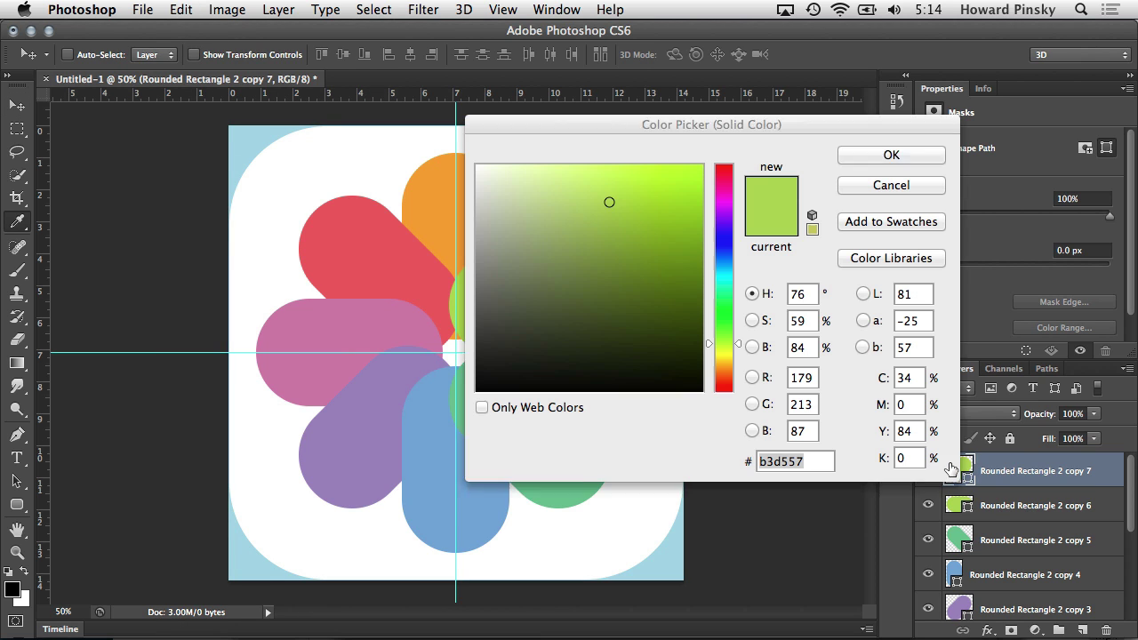
pyautogui.write('f8')
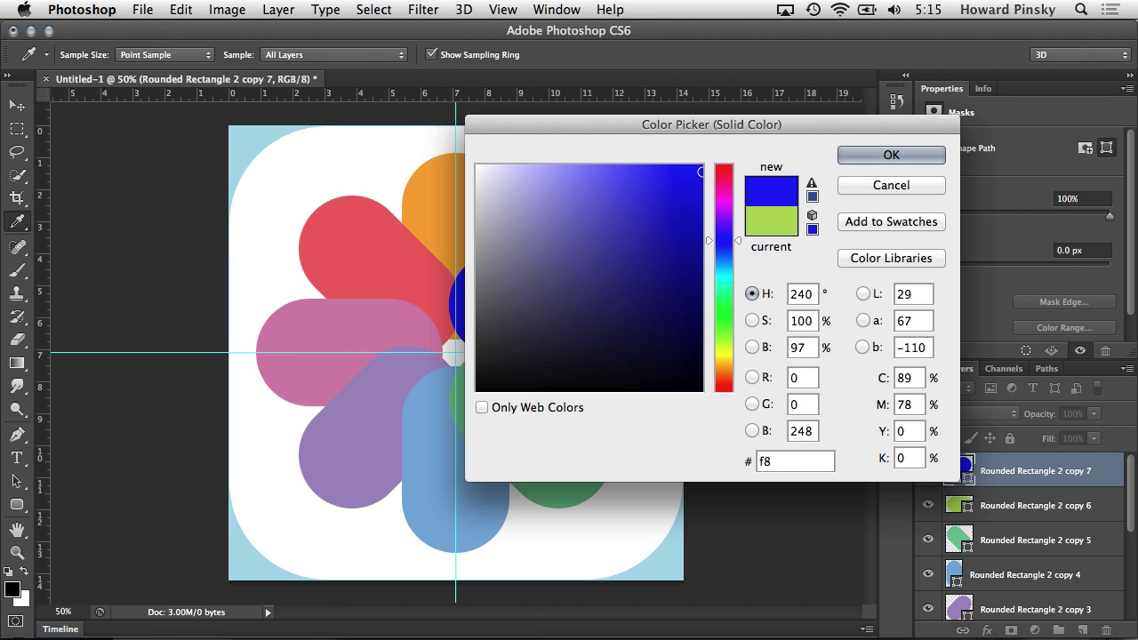
pyautogui.write('e3')
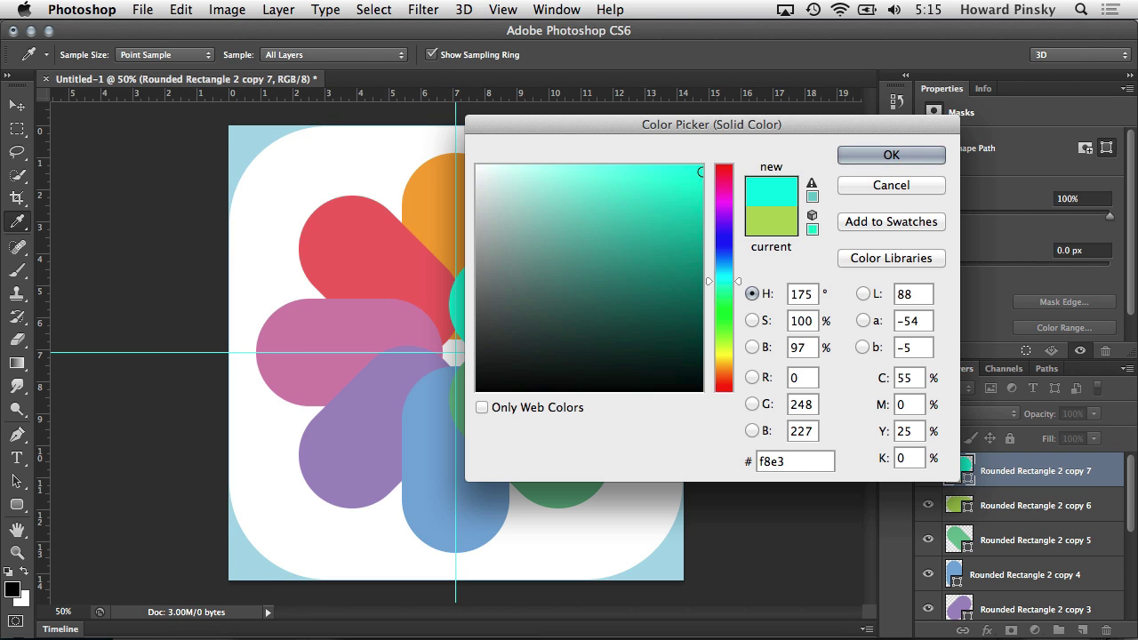
pyautogui.write('2b')
pyautogui.press('Return')
pyautogui.press('v')
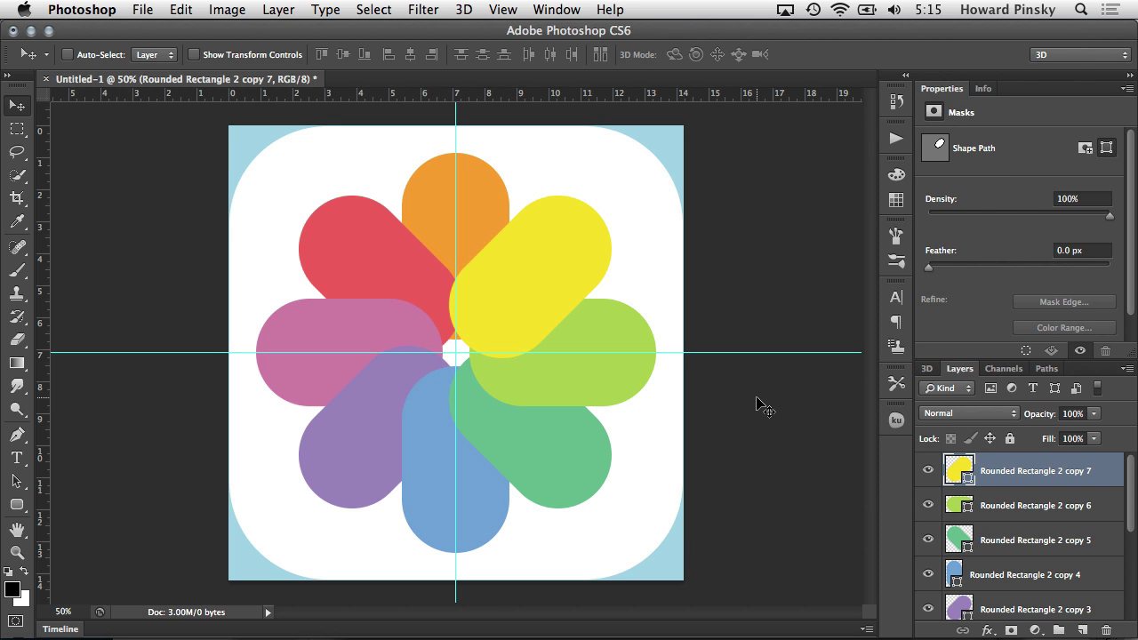
pyautogui.hotkey('ctrl', ';')
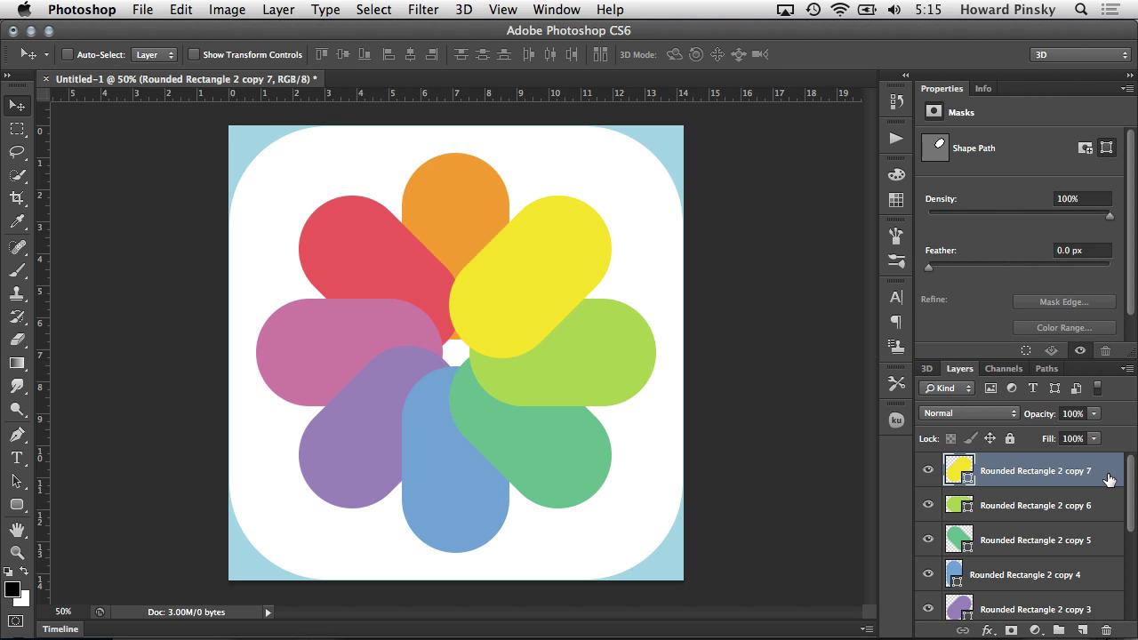
# Select all eight petal layers down to Rounded Rectangle 2 and set their blend mode to Multiply
pyautogui.scroll(-5, 1109, 480)
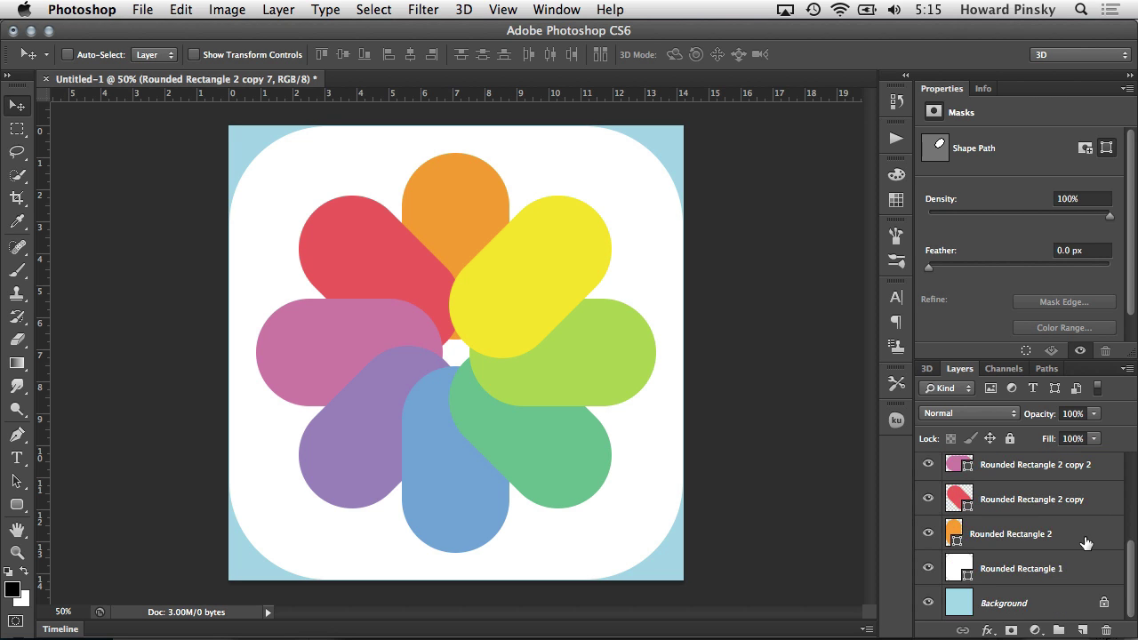
pyautogui.keyDown('shift'); pyautogui.click(1089, 534); pyautogui.keyUp('shift')
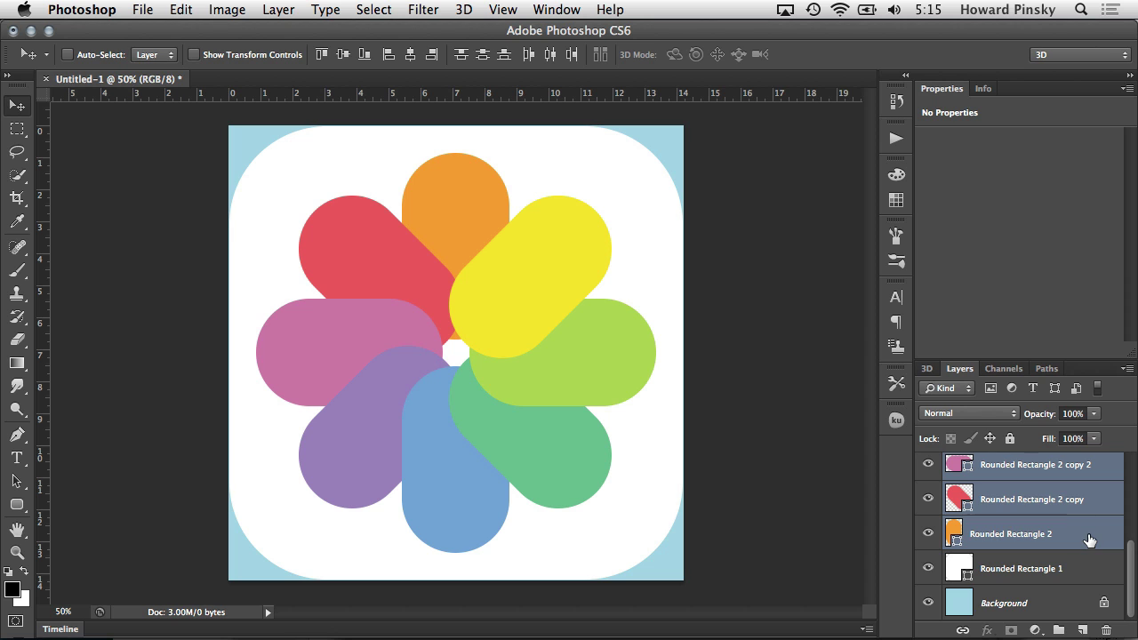
pyautogui.click(973, 413)
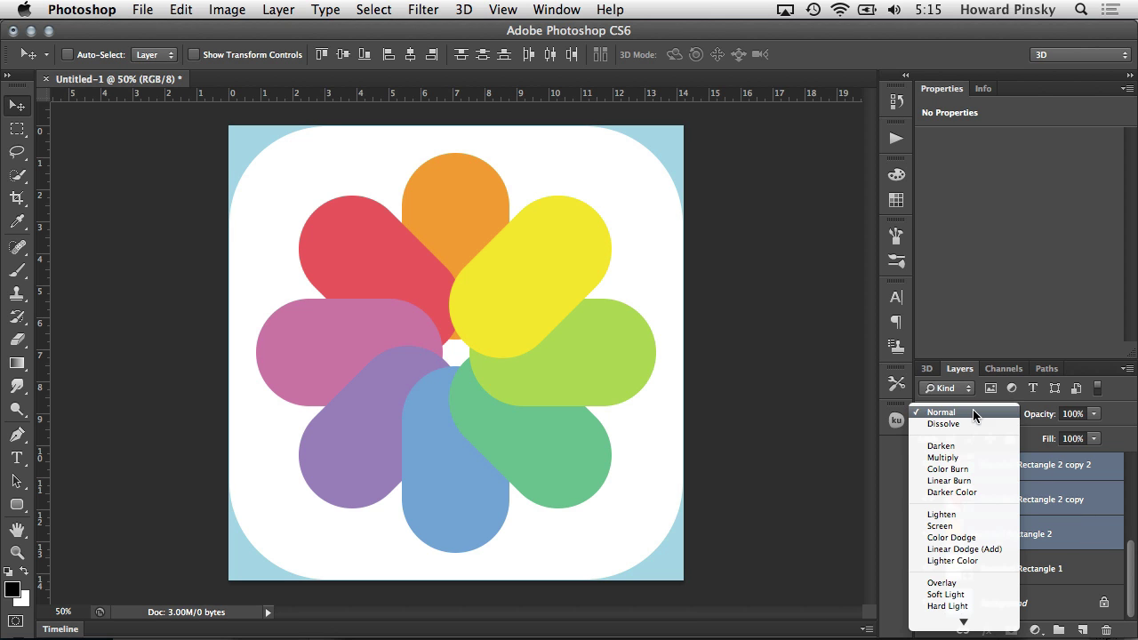
pyautogui.click(976, 459)
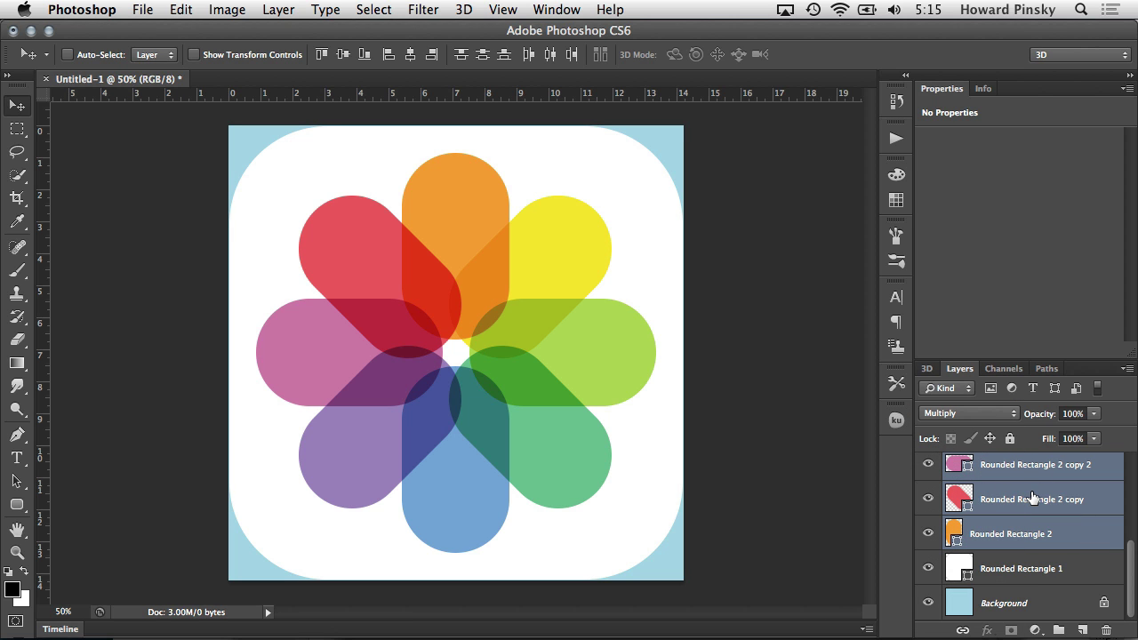
pyautogui.scroll(5, 1050, 530)
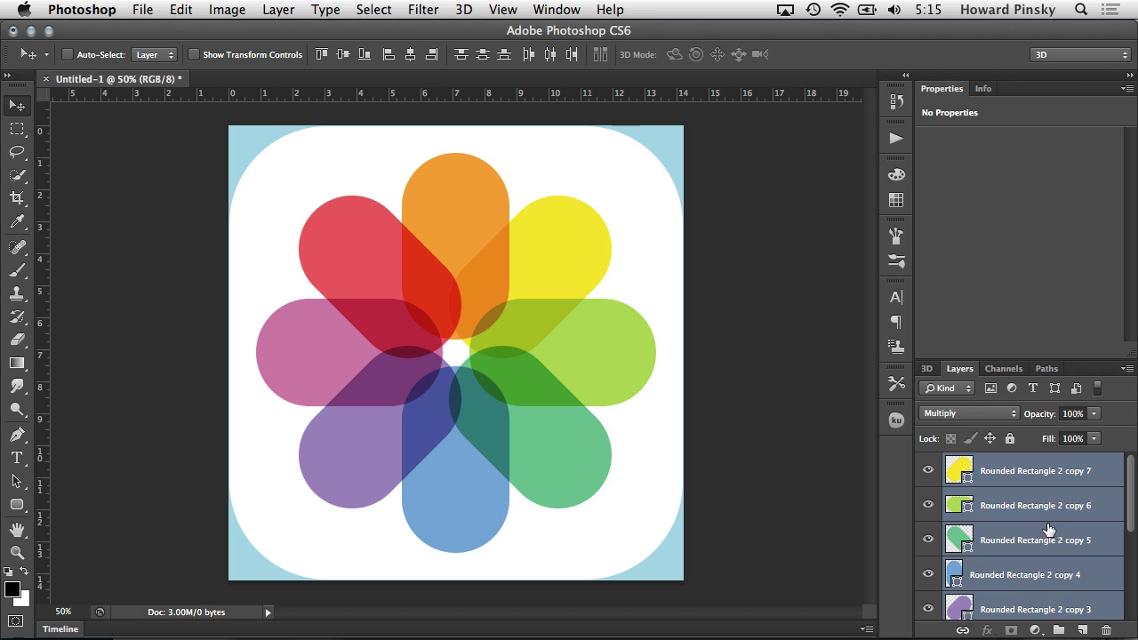
# Group the petals into Group 1 with a reversed radial Soft Light gradient overlay
pyautogui.click(1064, 629)
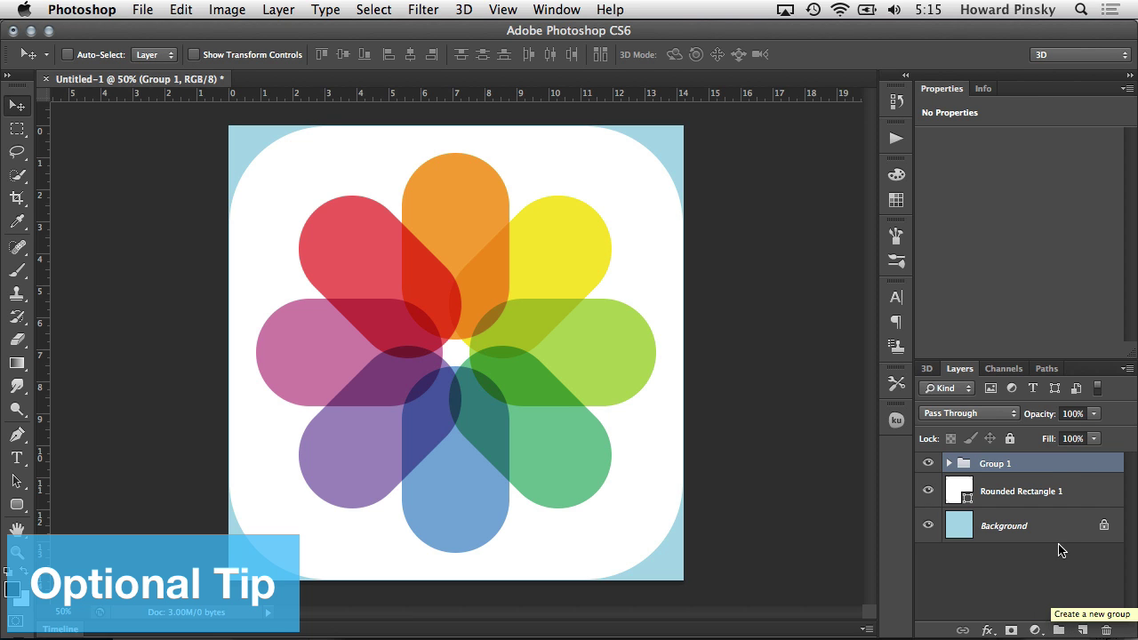
pyautogui.doubleClick(1060, 466)
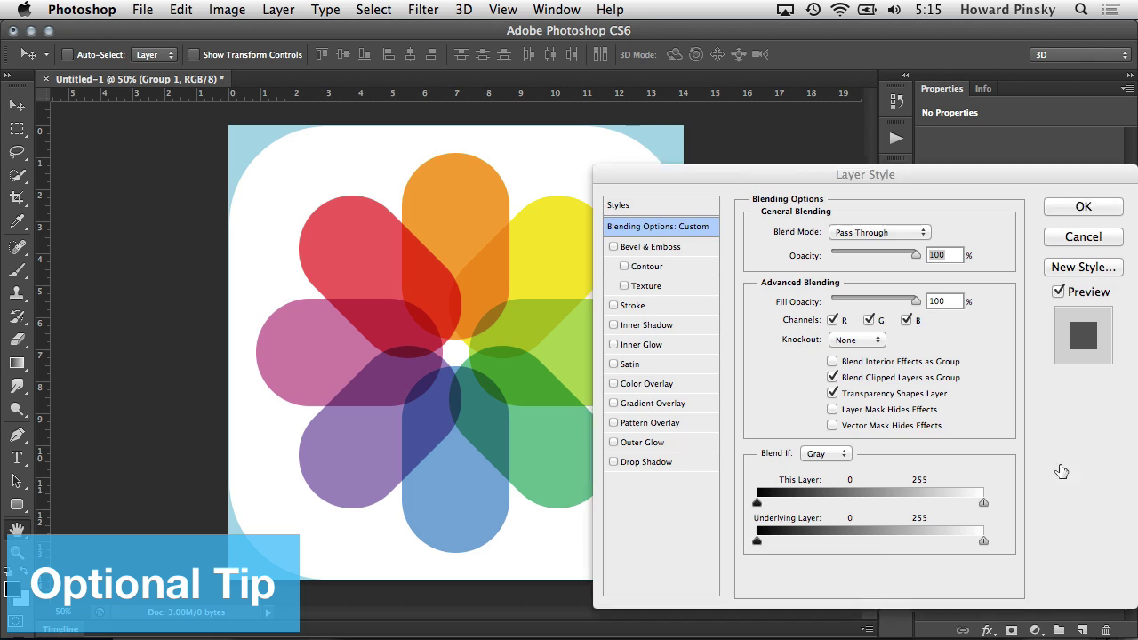
pyautogui.click(682, 403)
pyautogui.click(867, 299)
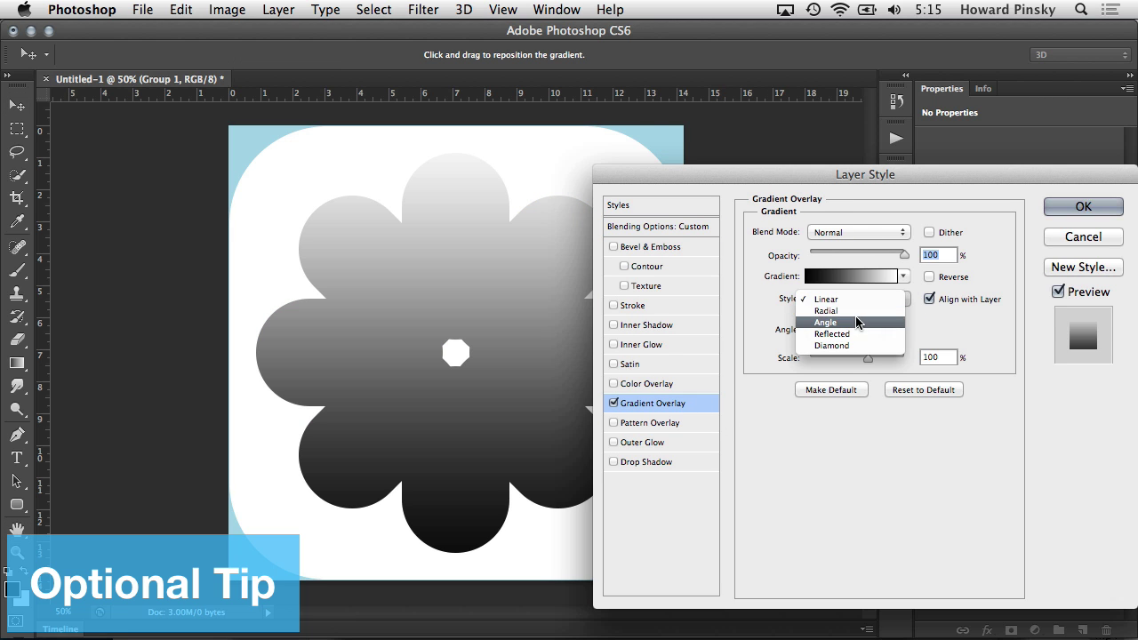
pyautogui.click(853, 311)
pyautogui.click(898, 233)
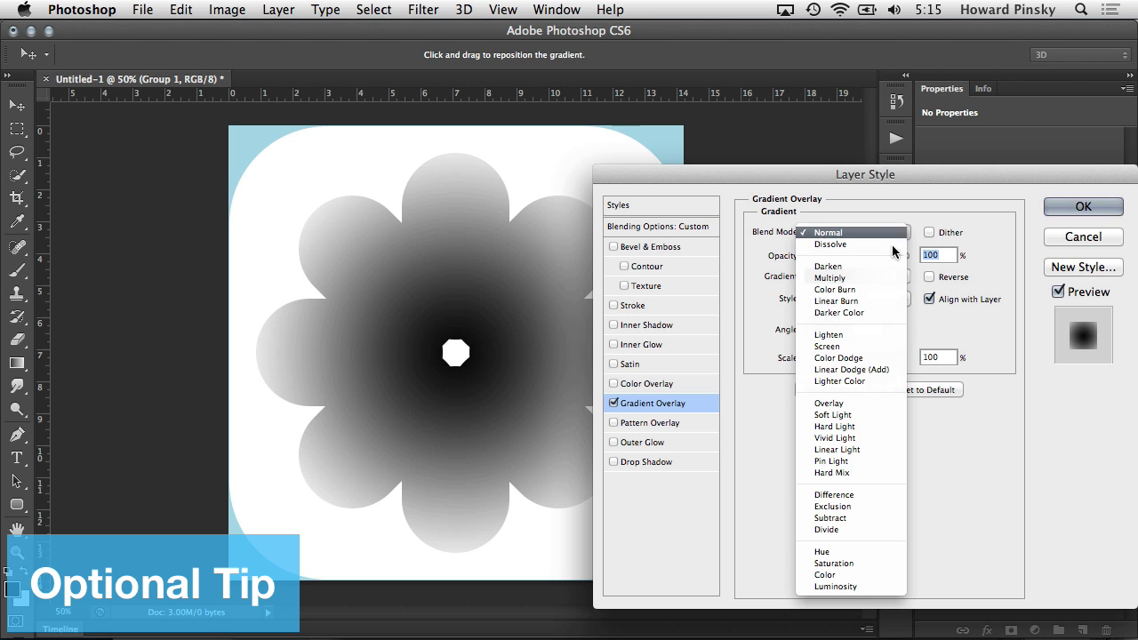
pyautogui.click(864, 414)
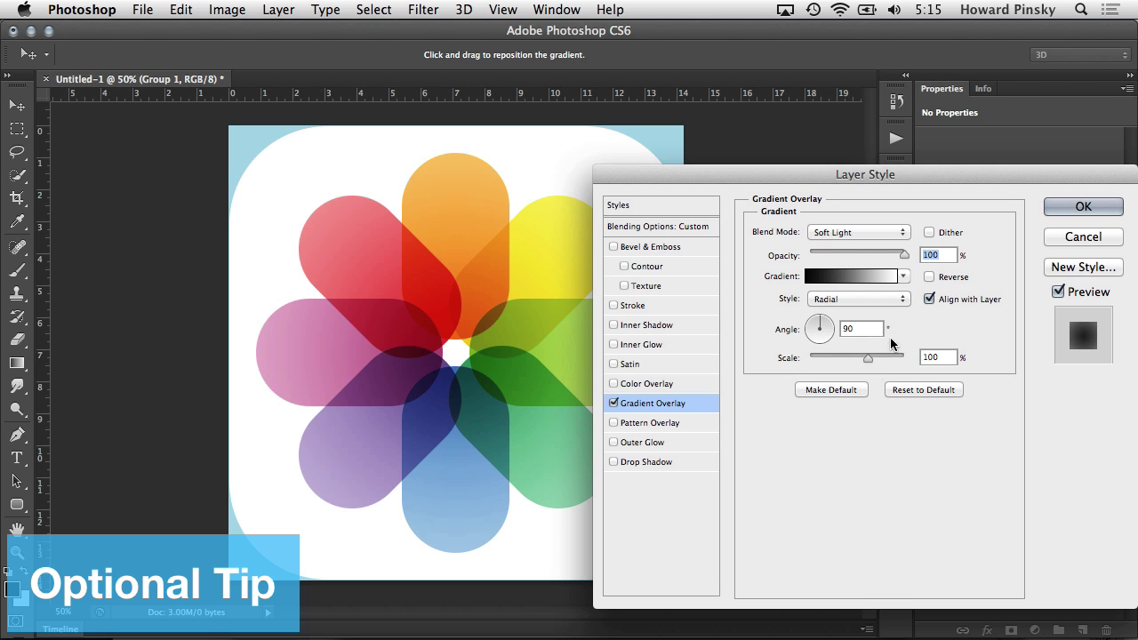
pyautogui.click(941, 277)
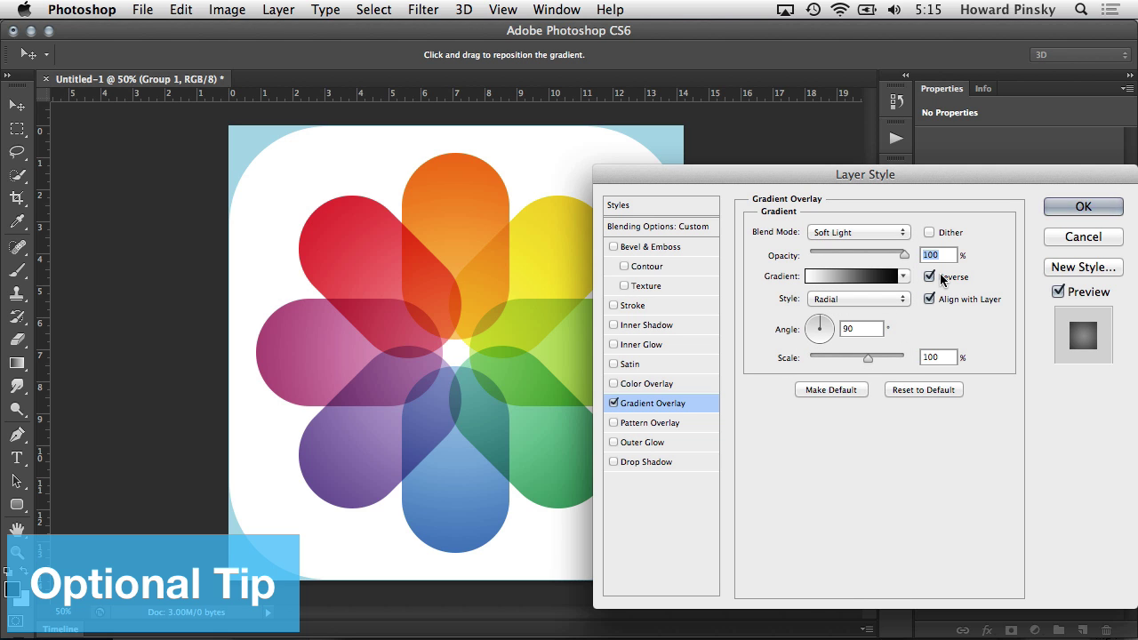
pyautogui.click(1083, 207)
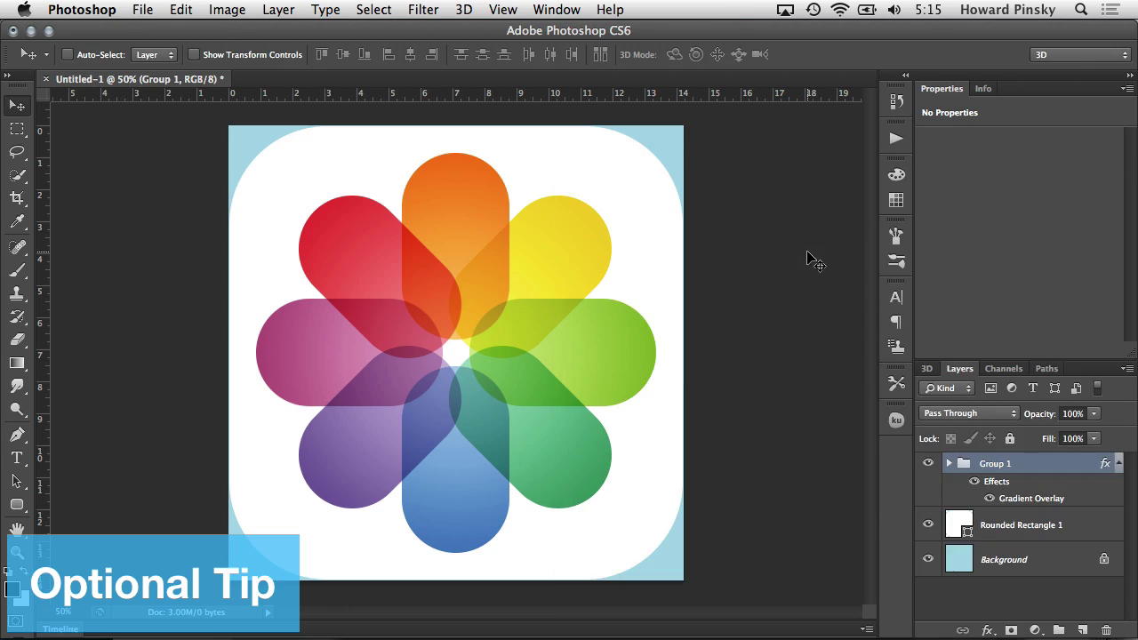